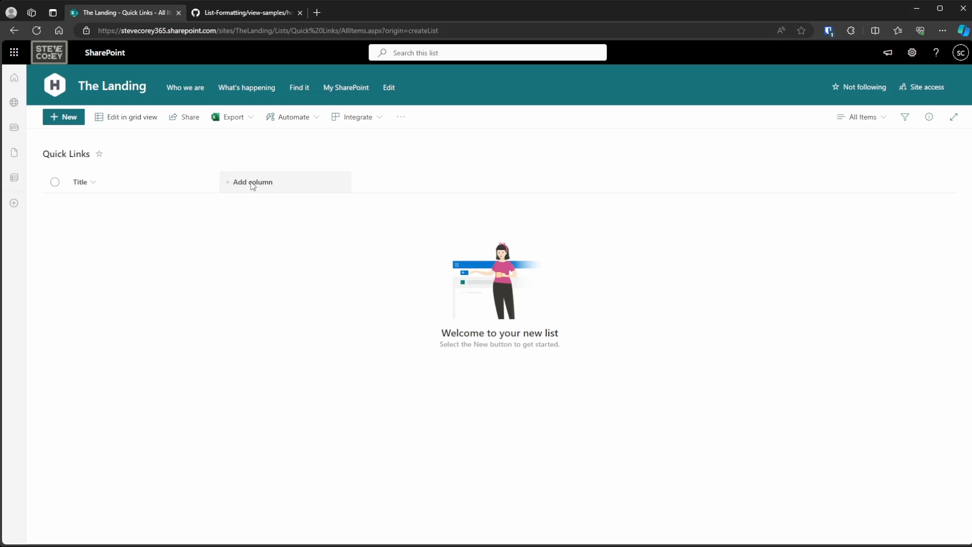
# - Add a required single-line text column named URL to the Quick Links list
pyautogui.click(248, 183)
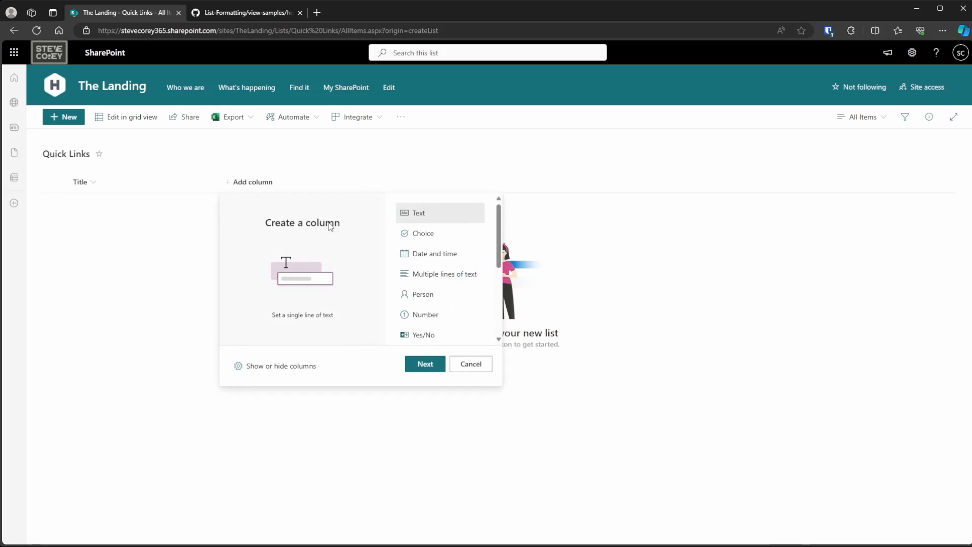
pyautogui.click(428, 368)
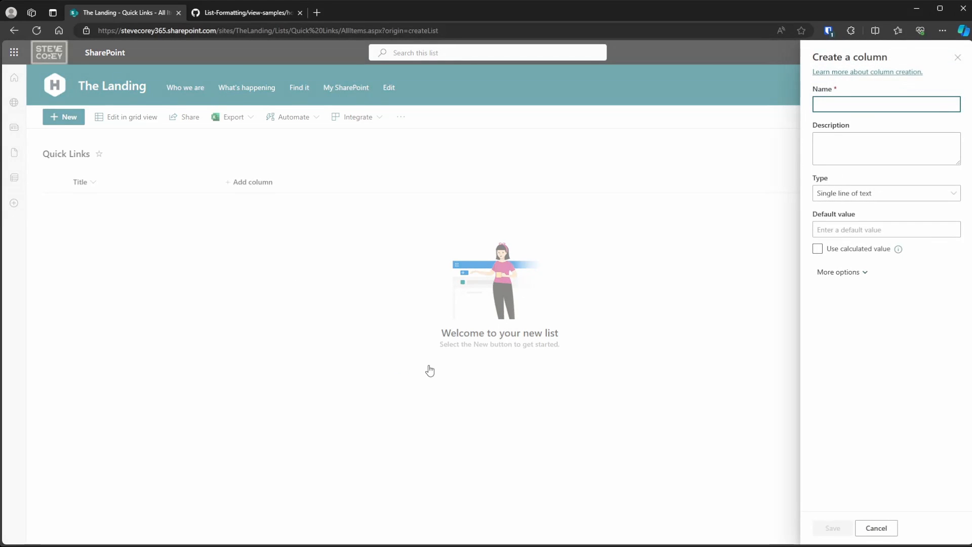
pyautogui.write('URL')
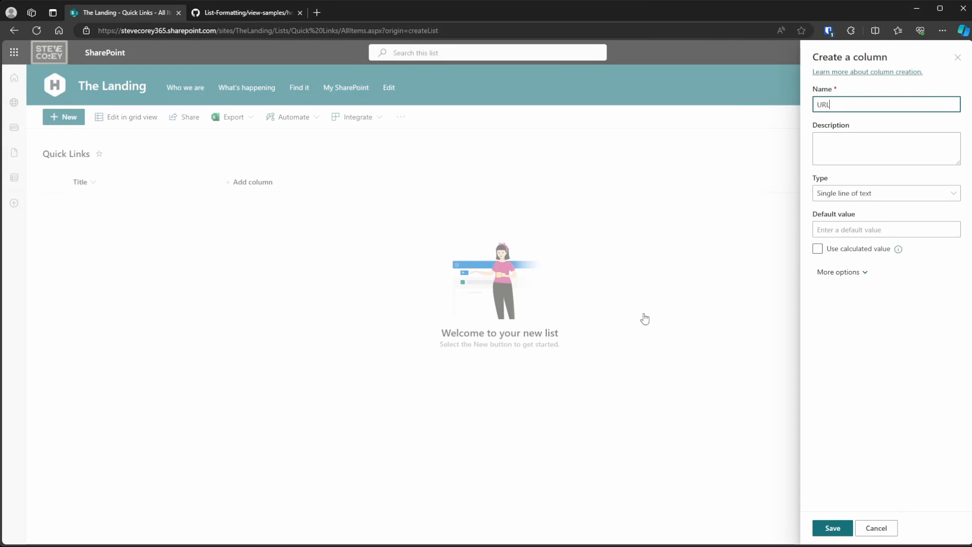
pyautogui.click(828, 276)
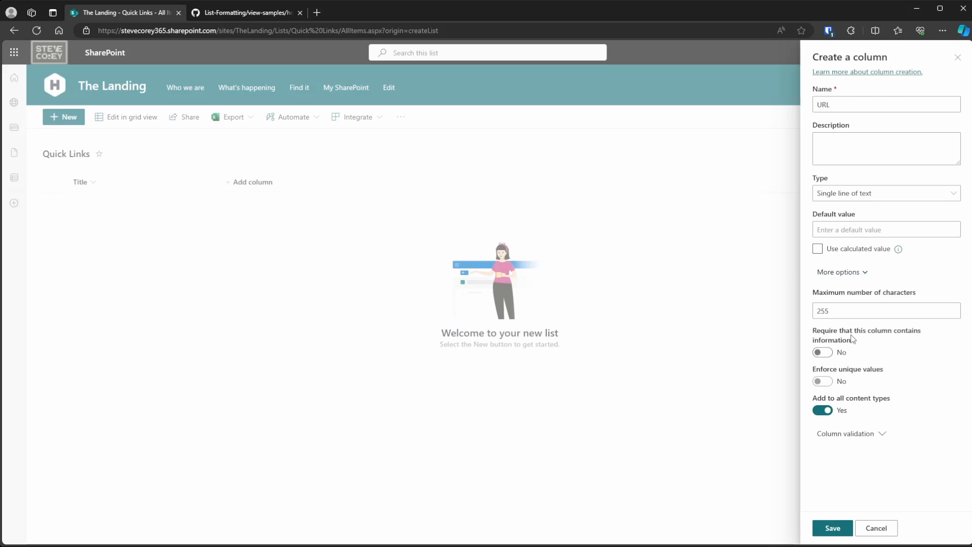
pyautogui.click(824, 352)
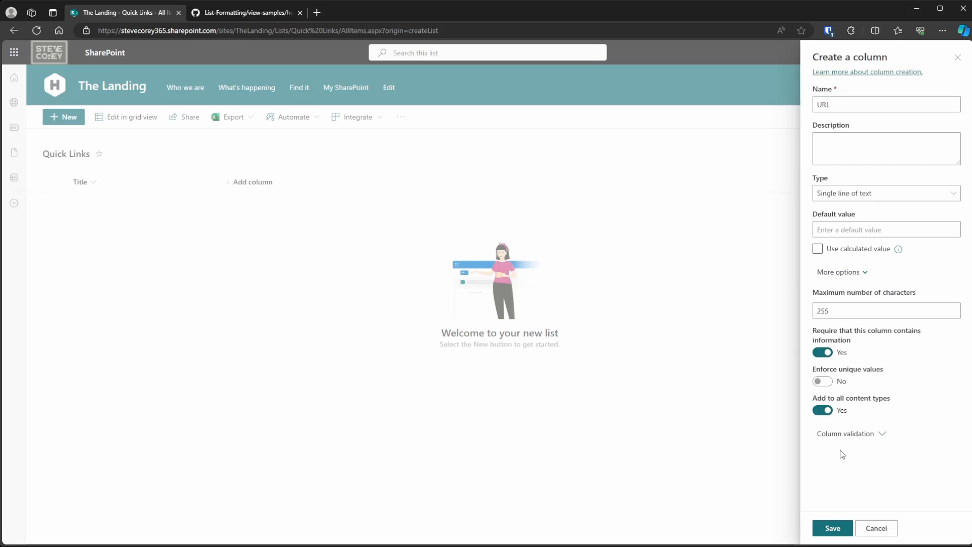
pyautogui.click(820, 526)
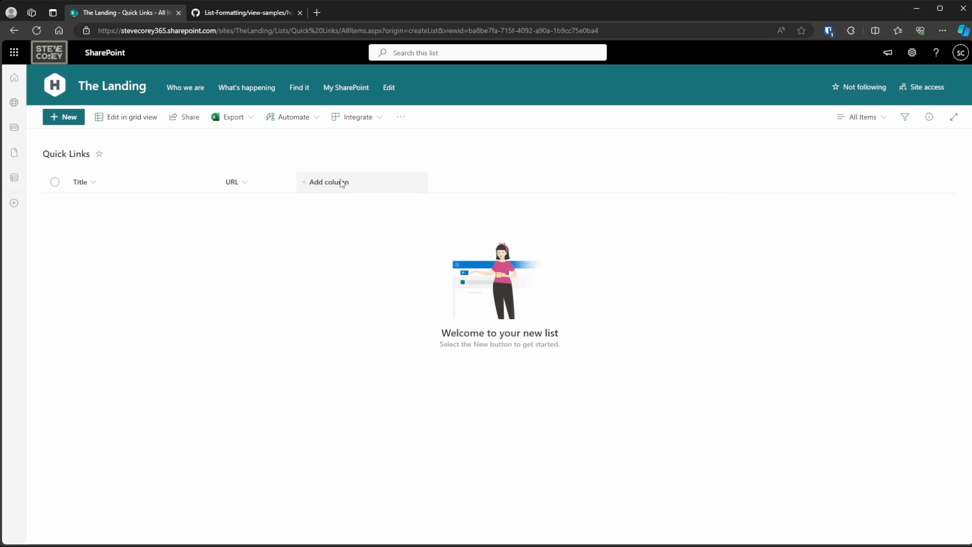
# - Add a required single-line text column named Icon to the Quick Links list
pyautogui.click(343, 182)
pyautogui.click(505, 365)
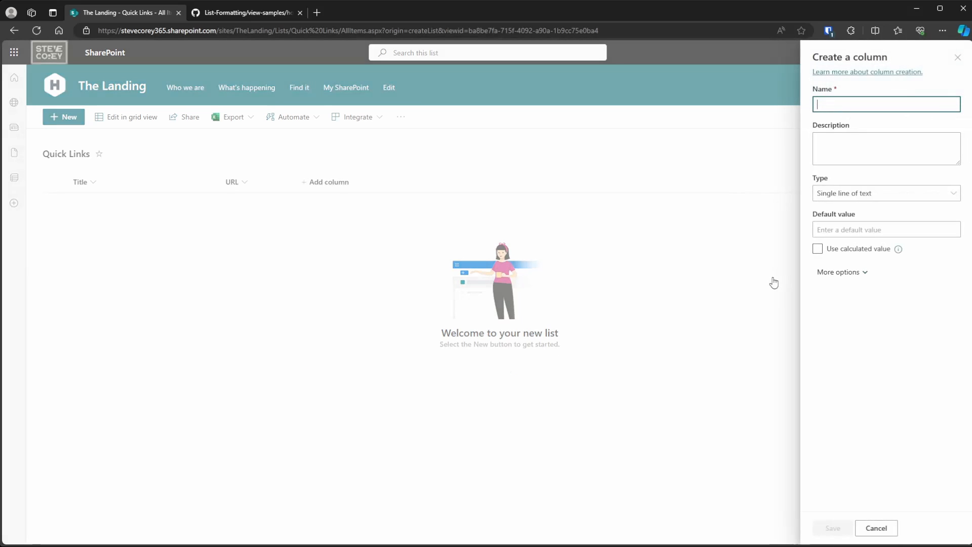
pyautogui.write('Icon')
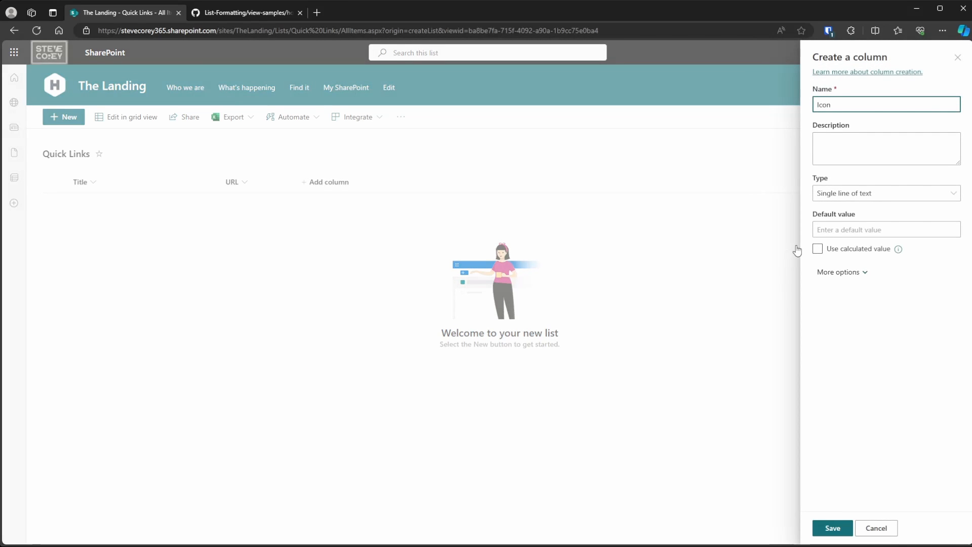
pyautogui.click(771, 231)
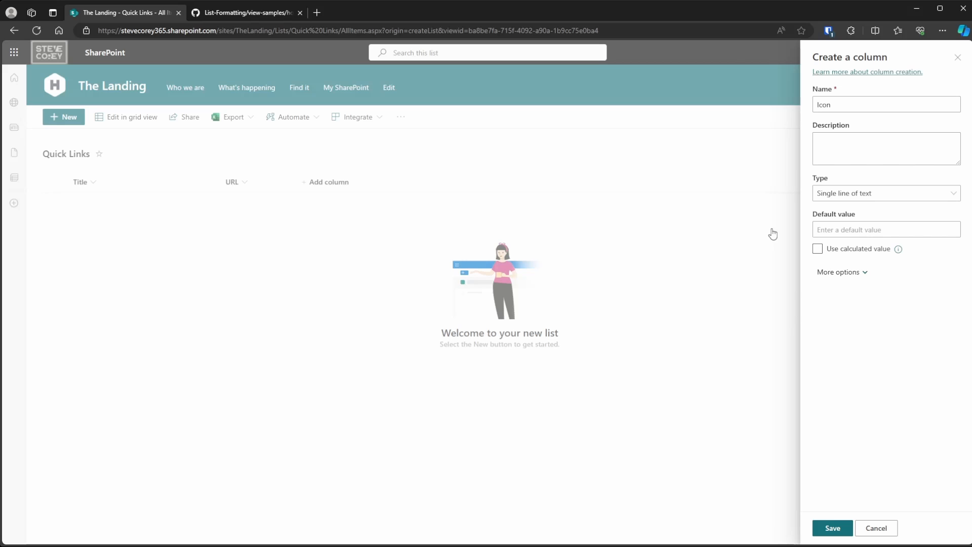
pyautogui.click(844, 274)
pyautogui.click(823, 353)
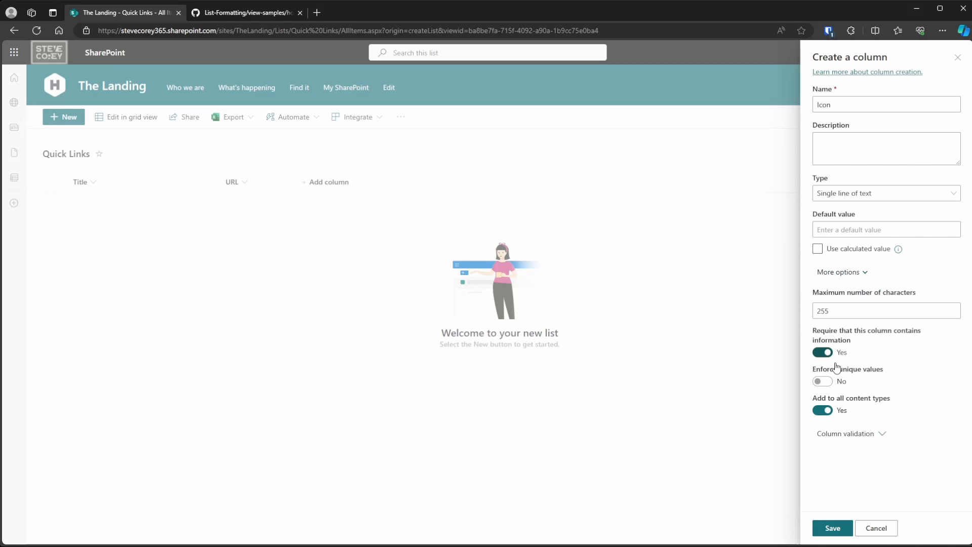
pyautogui.click(833, 529)
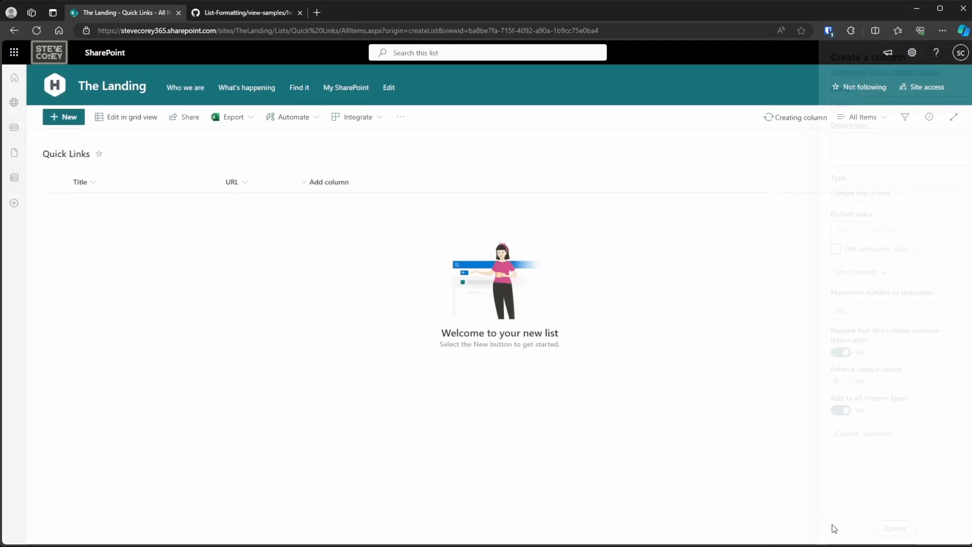
pyautogui.click(64, 120)
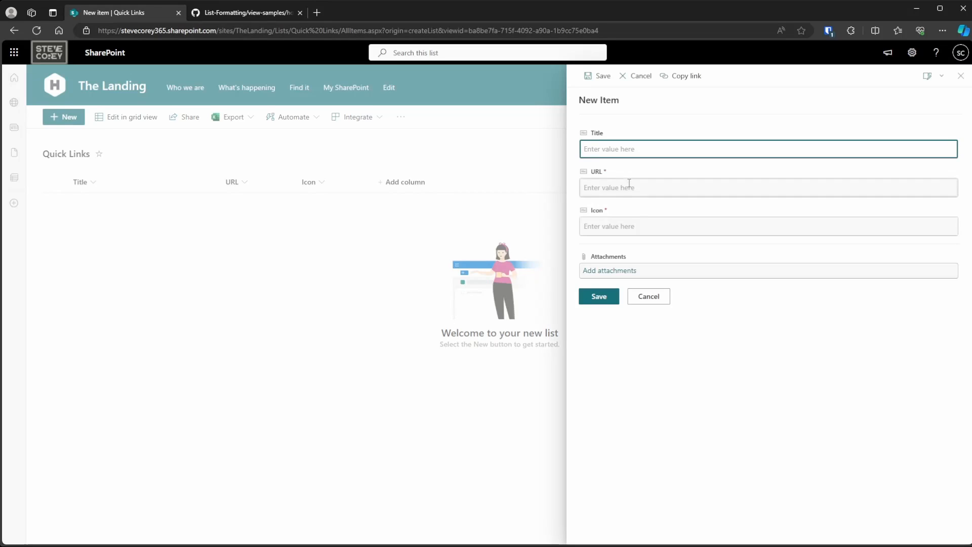
pyautogui.write('Teams')
pyautogui.click(632, 181)
pyautogui.write('https://teams.office.com/')
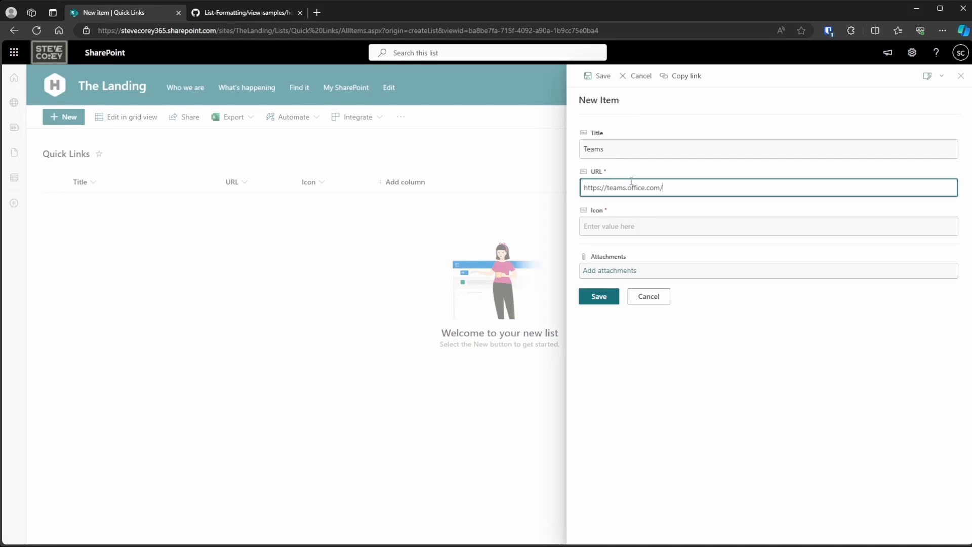
pyautogui.click(628, 235)
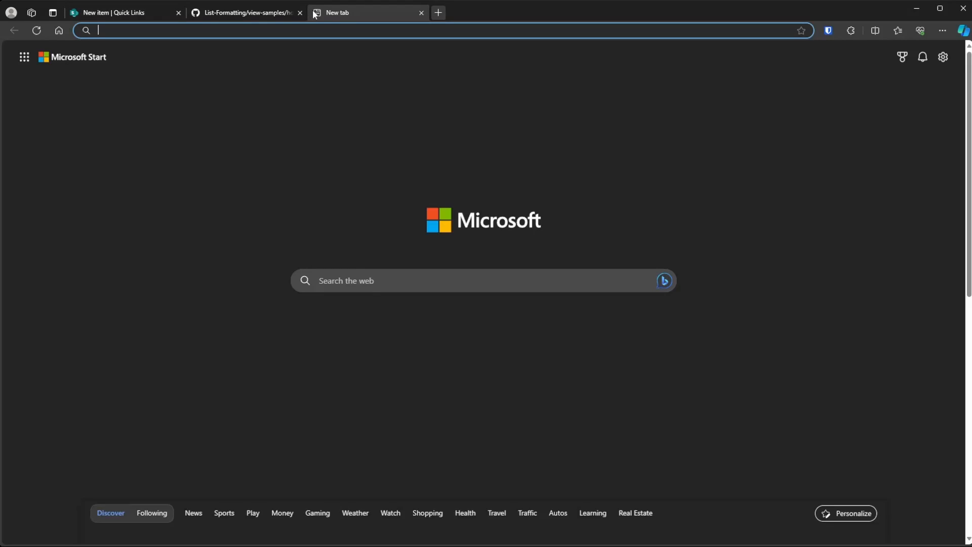
pyautogui.click(317, 12)
pyautogui.write('fl')
pyautogui.press('Return')
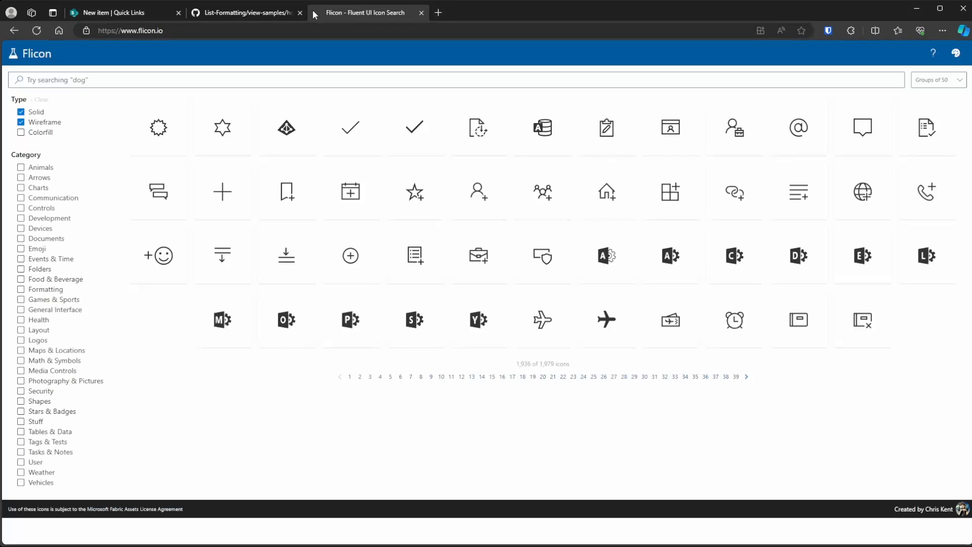
# - Search the icons for "teams" and copy the name of the TeamsLogo16 icon
pyautogui.click(231, 81)
pyautogui.write('t')
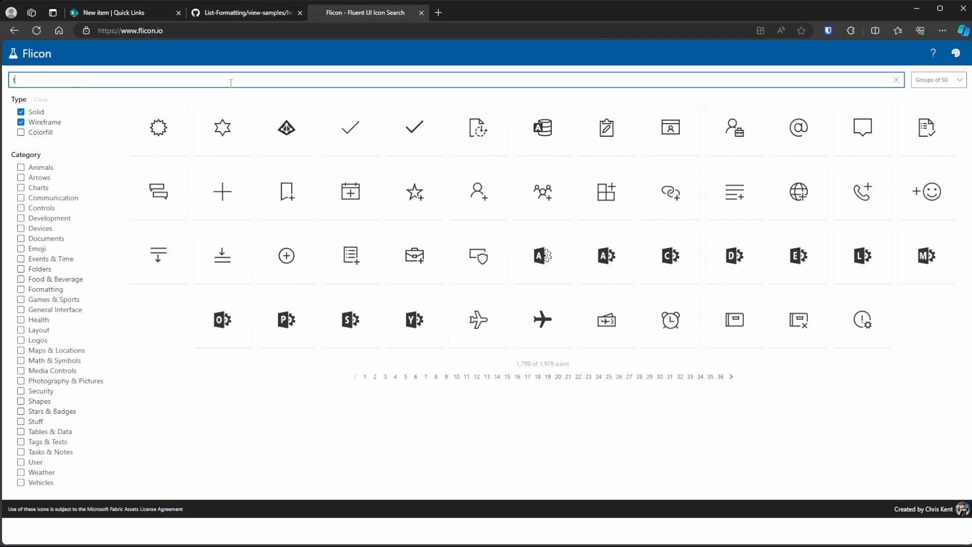
pyautogui.write('eams')
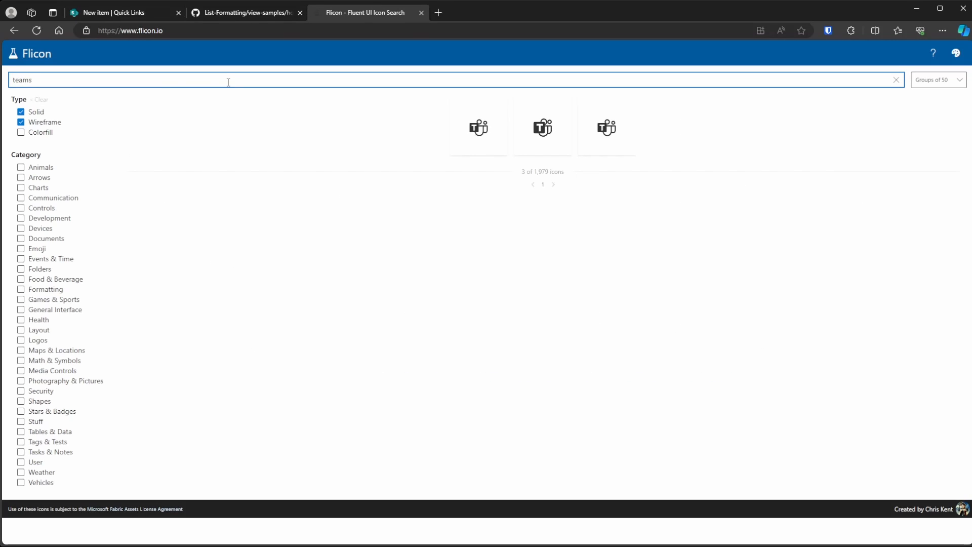
pyautogui.moveTo(542, 133)
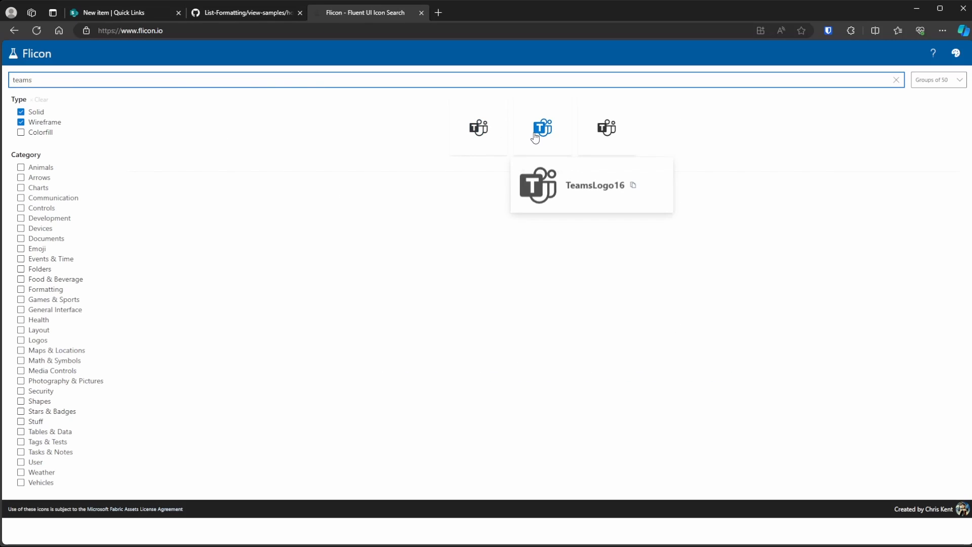
pyautogui.click(632, 186)
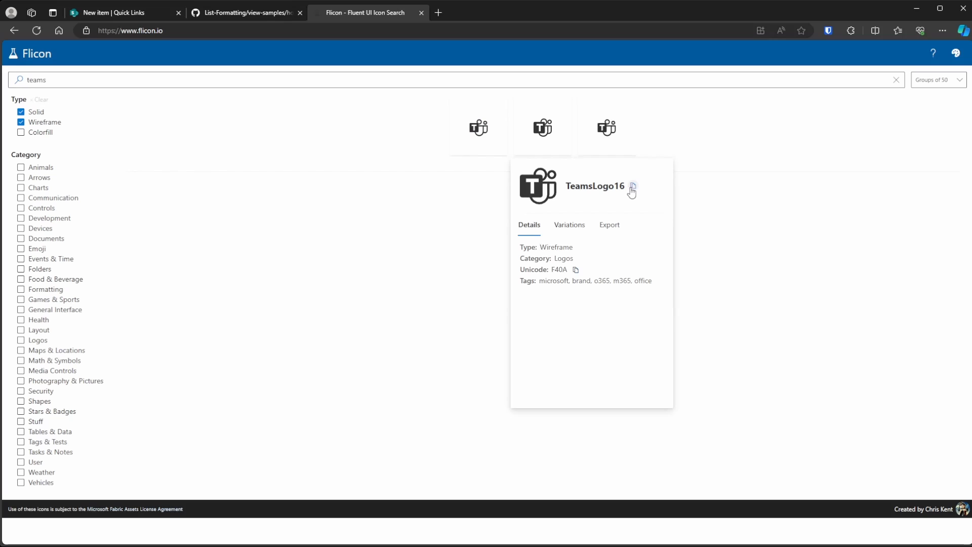
pyautogui.click(632, 187)
# - Return to the Quick Links item, set its Icon to TeamsLogo16 and save it
pyautogui.click(133, 9)
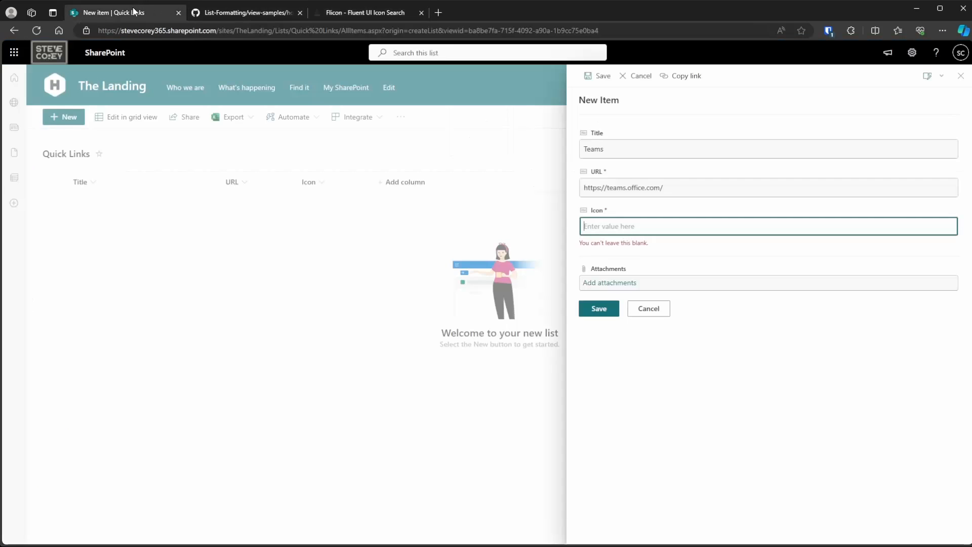
pyautogui.hotkey('ctrl', 'v')
pyautogui.click(645, 339)
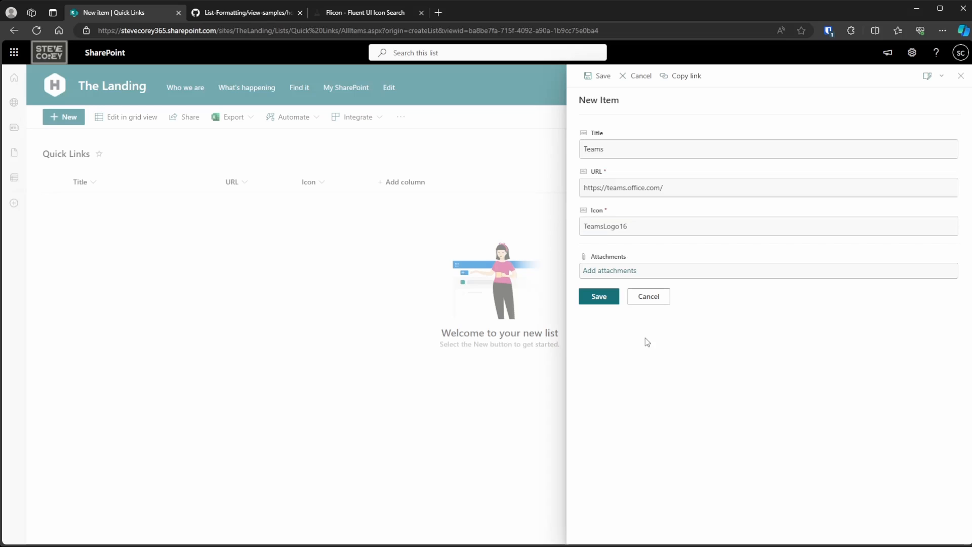
pyautogui.click(599, 297)
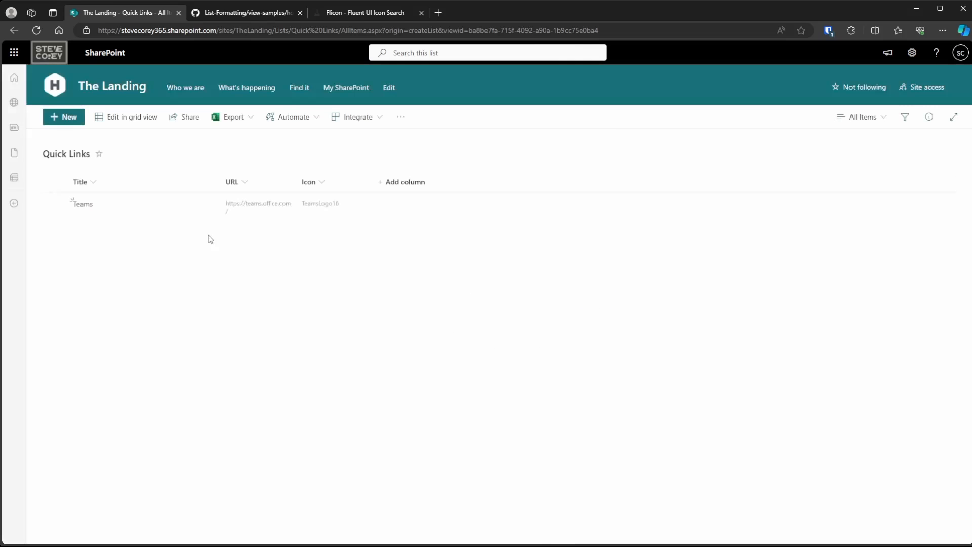
pyautogui.click(69, 118)
pyautogui.write('Outlook')
pyautogui.press('Tab')
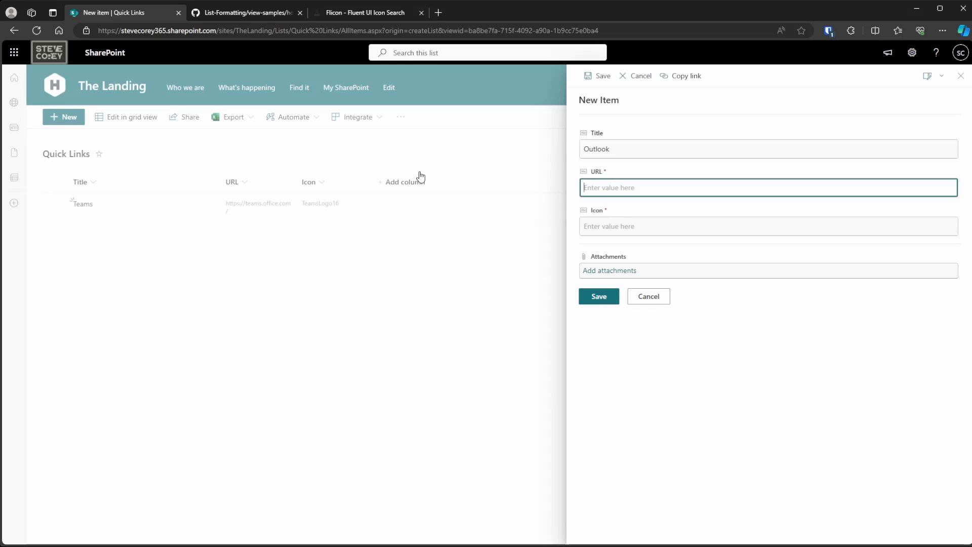
pyautogui.click(686, 191)
pyautogui.hotkey('ctrl', 'v')
pyautogui.press('Tab')
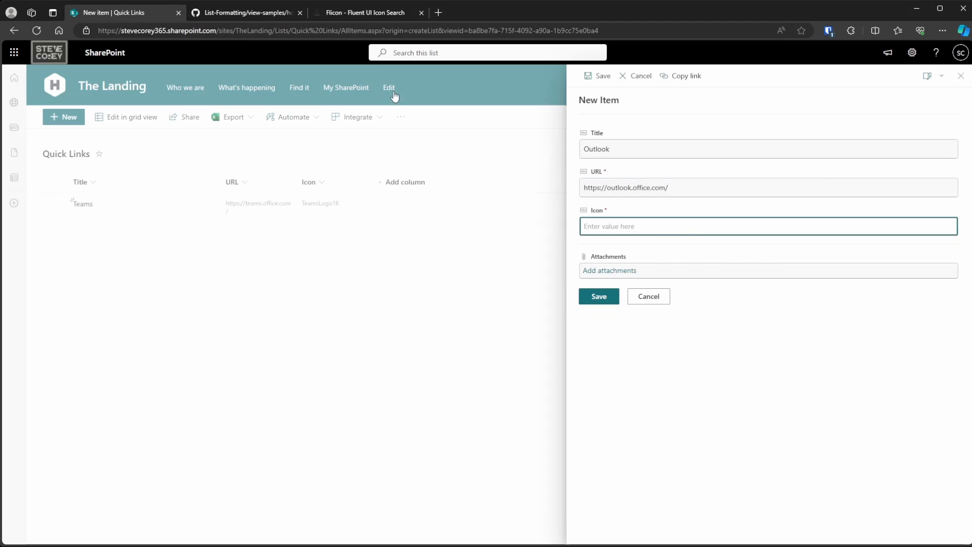
# - Look up "outlook" on Flicon and save the Outlook item with OutlookLogo16 as its Icon
pyautogui.click(364, 12)
pyautogui.doubleClick(310, 74)
pyautogui.write('outlook')
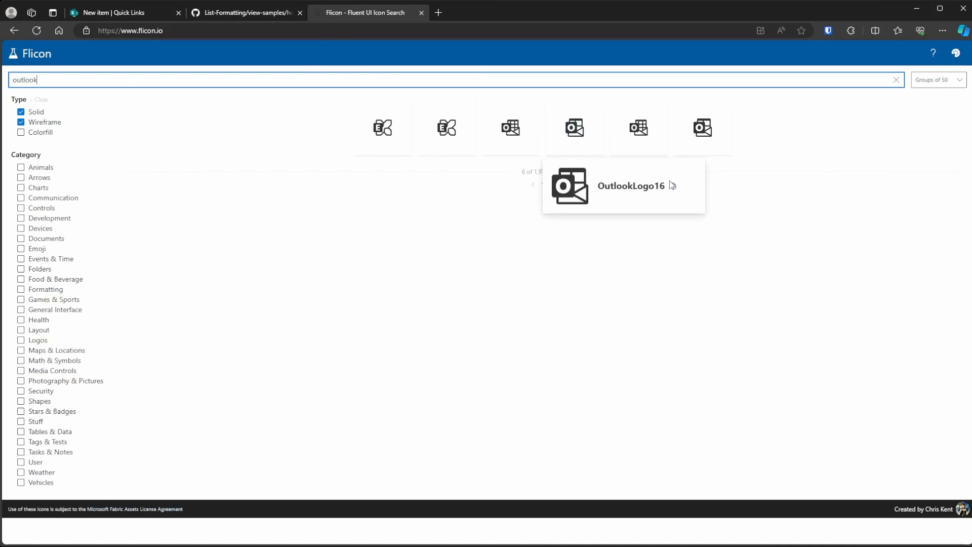
pyautogui.click(127, 13)
pyautogui.hotkey('ctrl', 'v')
pyautogui.click(603, 300)
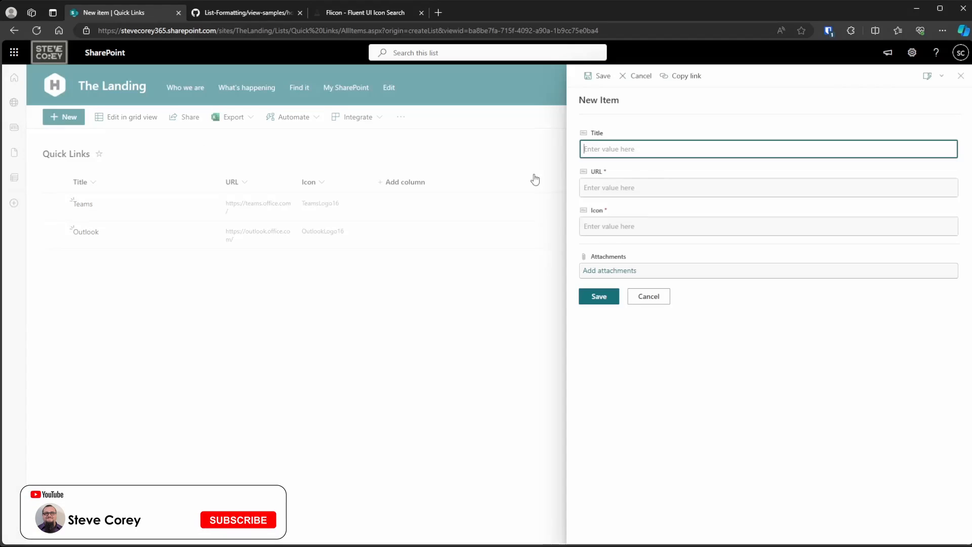
# - Create a new item titled Intranet with the current SharePoint site address, ending in /sites/thelanding, as its URL
pyautogui.write('Intranet')
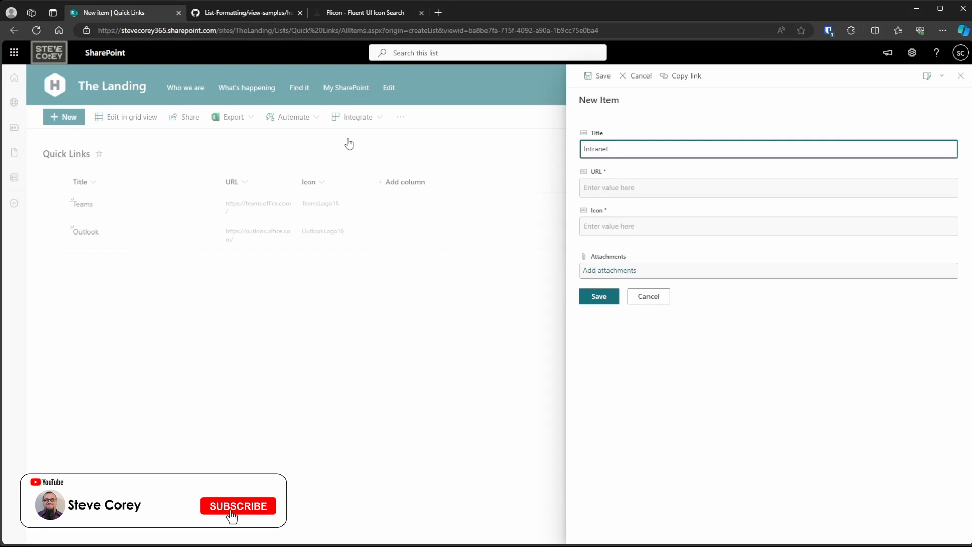
pyautogui.moveTo(99, 32); pyautogui.dragTo(274, 31)
pyautogui.hotkey('ctrl', 'c')
pyautogui.click(686, 282)
pyautogui.click(631, 185)
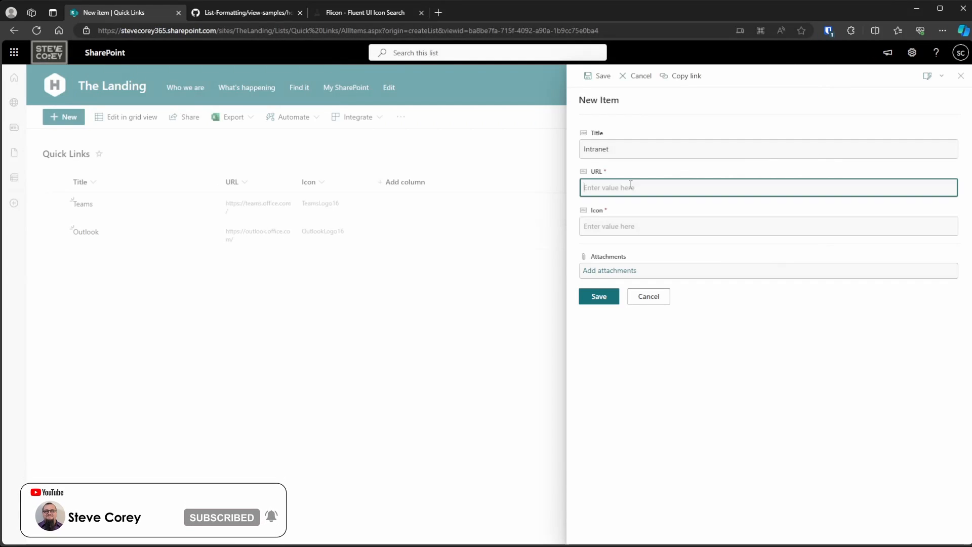
pyautogui.hotkey('ctrl', 'v')
pyautogui.press('Tab')
# - Switch to Flicon, search for "web" and copy the name of the WebEnvironment icon
pyautogui.click(365, 13)
pyautogui.doubleClick(297, 85)
pyautogui.press('BackSpace')
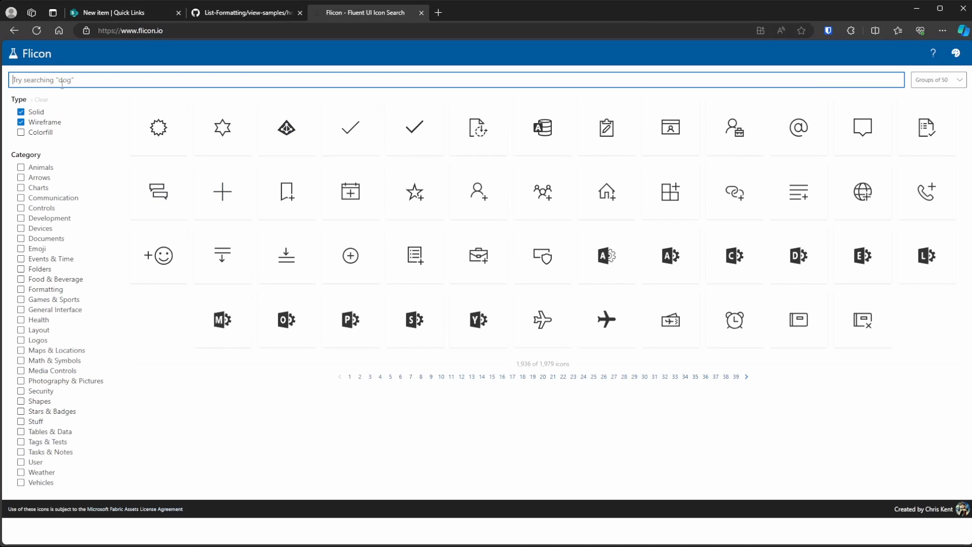
pyautogui.write('web')
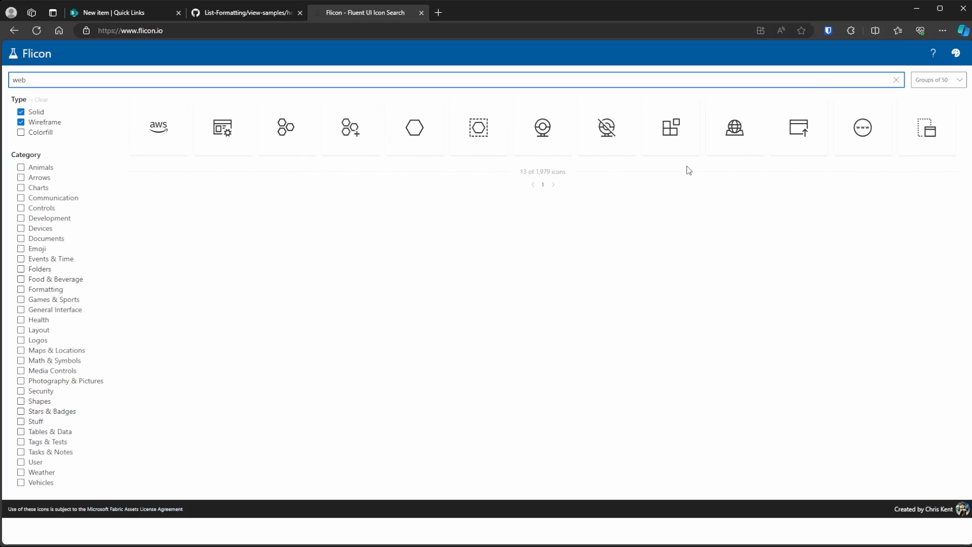
pyautogui.moveTo(736, 140)
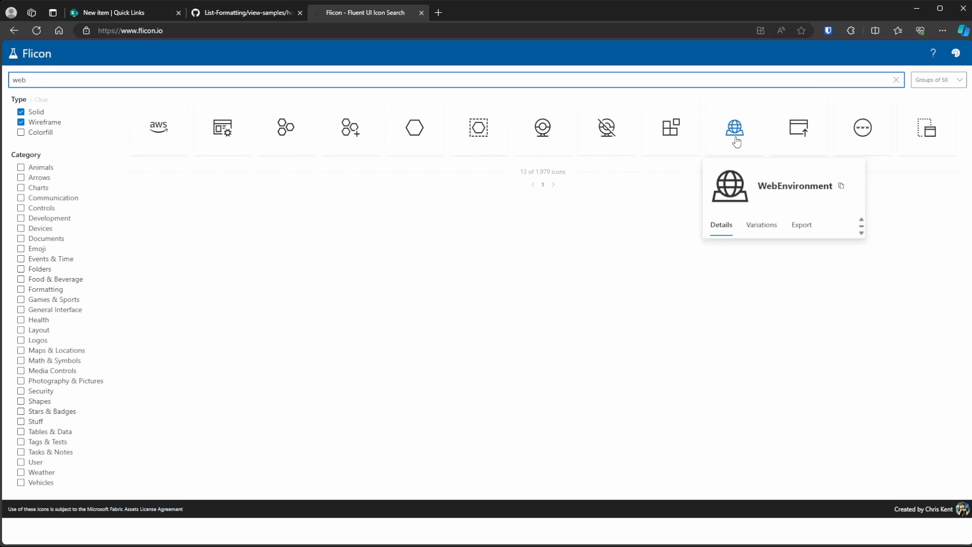
pyautogui.click(842, 186)
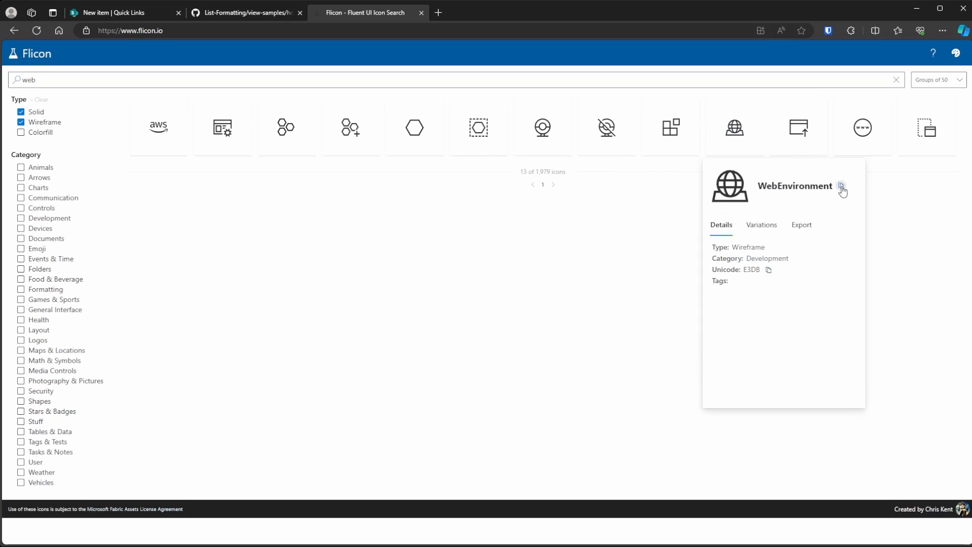
# - Return to the Intranet item, set its Icon to WebEnvironment and save it
pyautogui.click(132, 15)
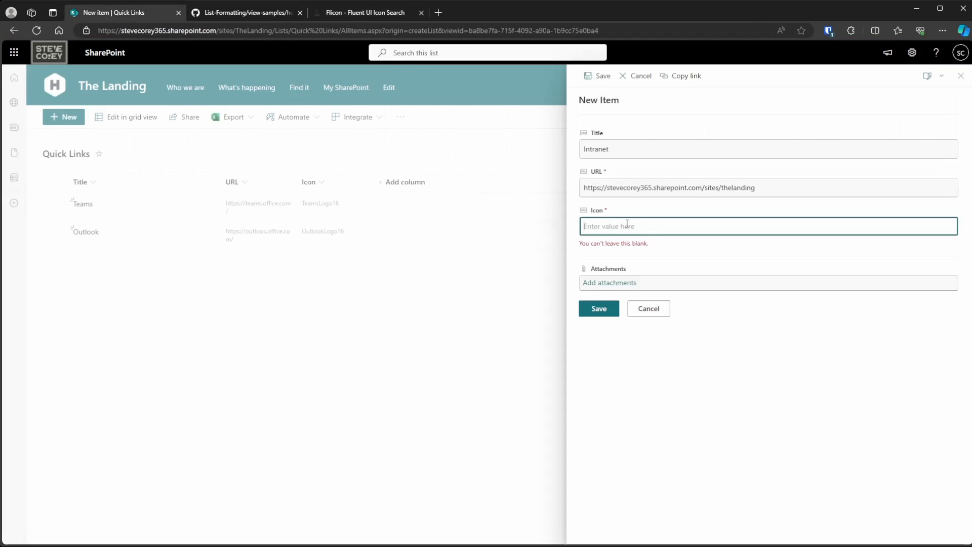
pyautogui.hotkey('ctrl', 'v')
pyautogui.click(602, 310)
# - Start a new list item titled HR with the SharePoint site address ending in /sites/HR as its URL
pyautogui.click(60, 119)
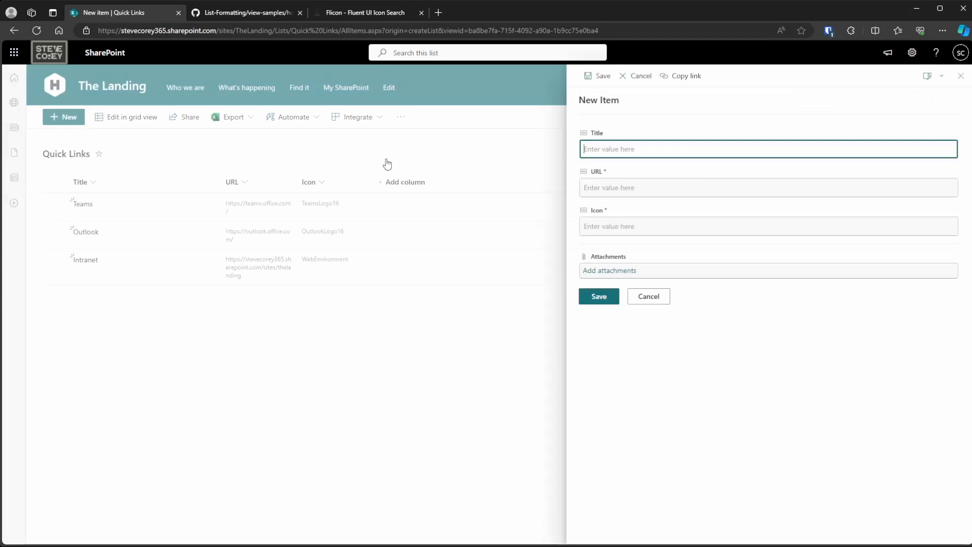
pyautogui.write('HR')
pyautogui.press('Tab')
pyautogui.hotkey('ctrl', 'v')
pyautogui.hotkey('ctrl', 'z')
pyautogui.moveTo(96, 30); pyautogui.dragTo(234, 31)
pyautogui.hotkey('ctrl', 'c')
pyautogui.click(647, 236)
pyautogui.click(672, 187)
pyautogui.hotkey('ctrl', 'v')
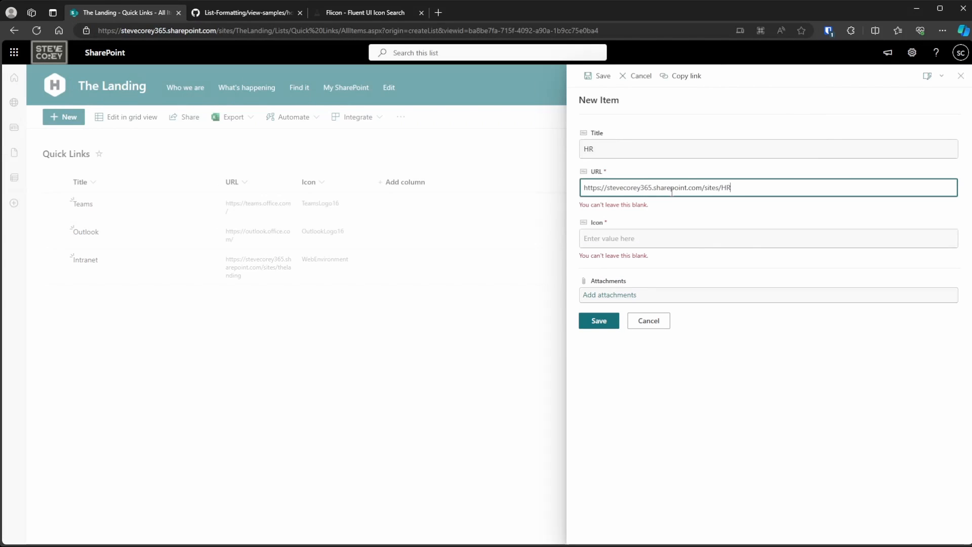
# - Switch to Flicon, search for "peo" and copy the name of the Family icon
pyautogui.click(672, 245)
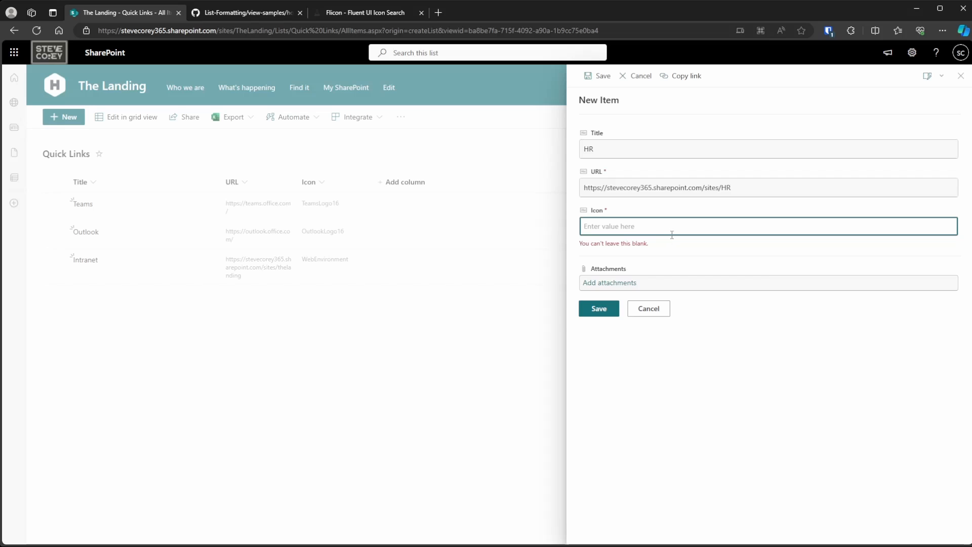
pyautogui.click(362, 13)
pyautogui.doubleClick(268, 80)
pyautogui.write('human')
pyautogui.doubleClick(268, 80)
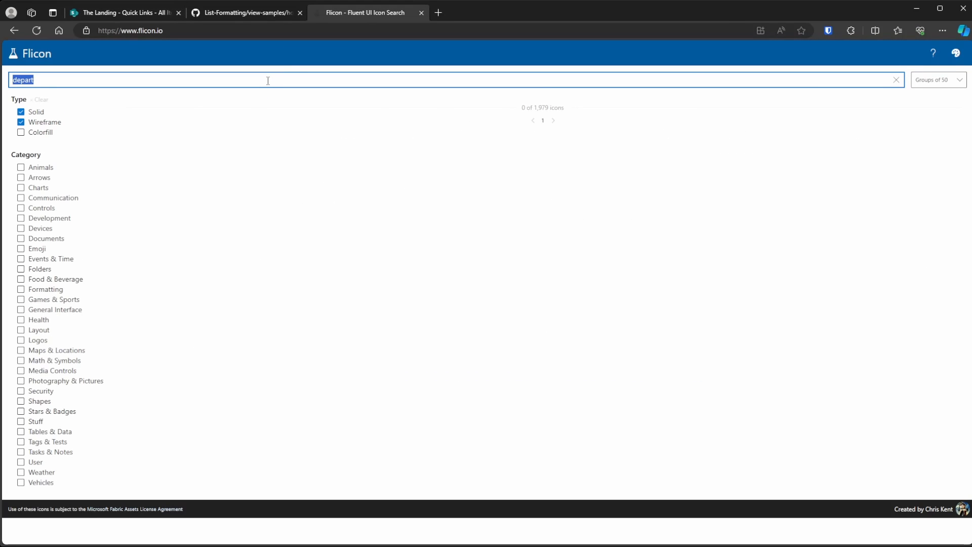
pyautogui.press('BackSpace')
pyautogui.write('people')
pyautogui.click(351, 128)
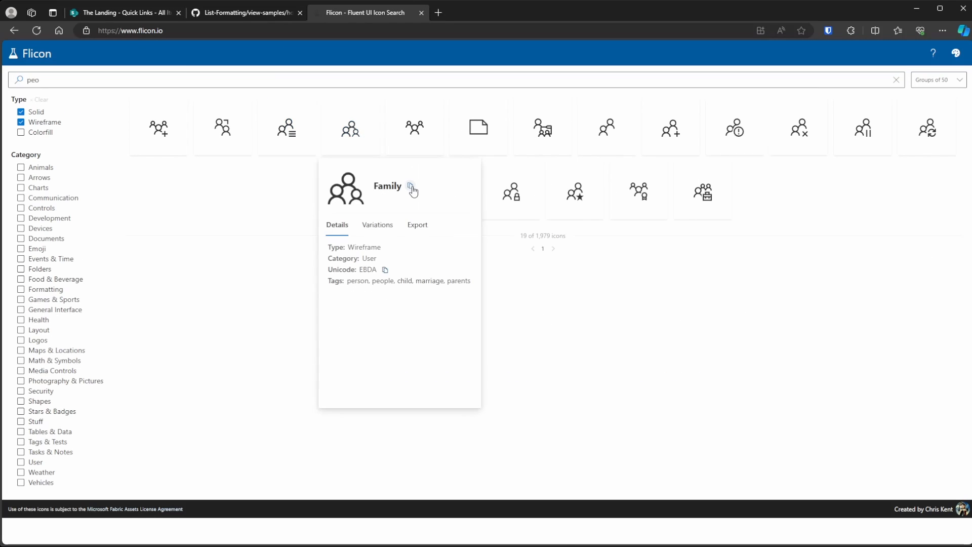
pyautogui.click(412, 189)
# - Return to the HR item, set its Icon to Family and save it
pyautogui.click(124, 12)
pyautogui.click(645, 223)
pyautogui.hotkey('ctrl', 'v')
pyautogui.click(600, 308)
# - Start a new list item titled IT with the SharePoint site address ending in /sites/IT as its URL
pyautogui.click(65, 119)
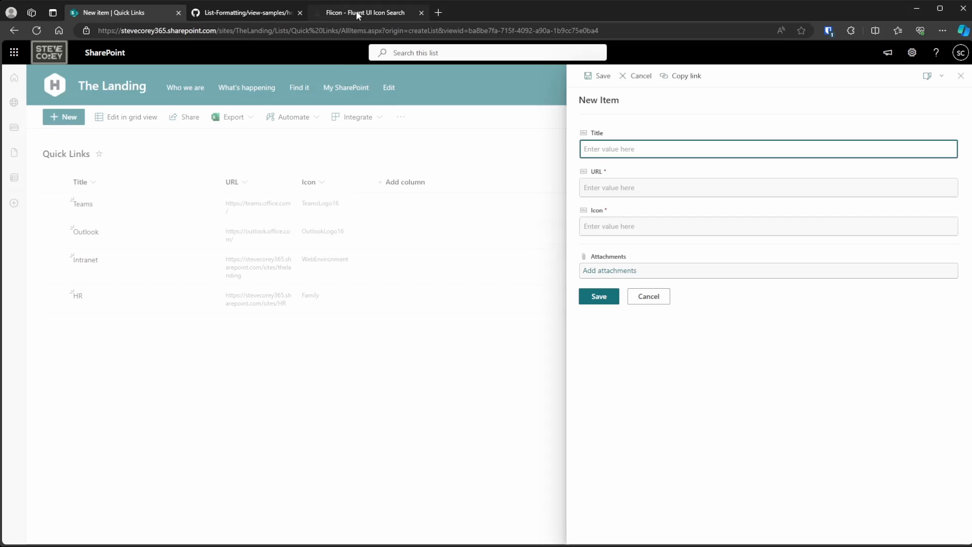
pyautogui.write('IT')
pyautogui.press('Tab')
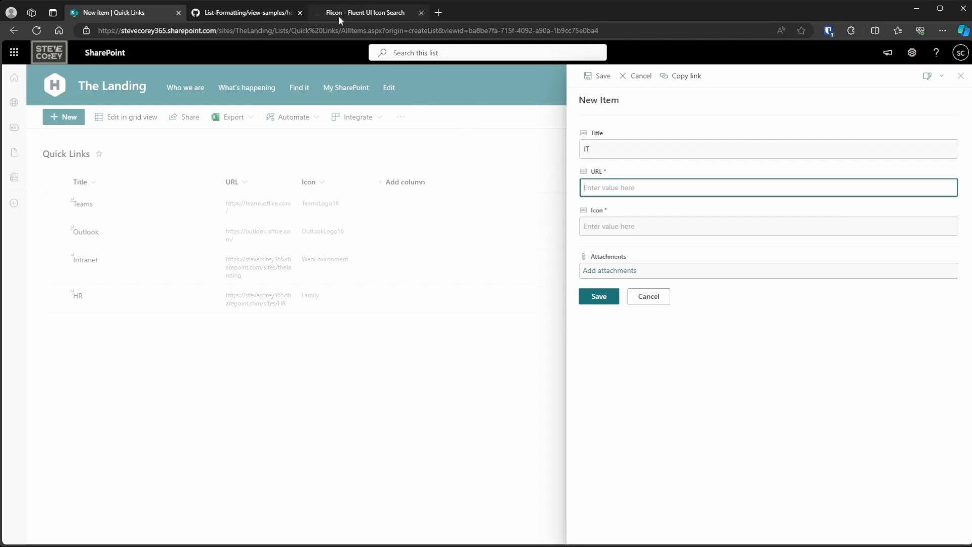
pyautogui.moveTo(100, 31); pyautogui.dragTo(238, 33)
pyautogui.hotkey('ctrl', 'c')
pyautogui.click(842, 185)
pyautogui.hotkey('ctrl', 'v')
pyautogui.write('IT')
# - Switch to Flicon and search for a suitable IT icon using "it", "tech" and "nerd"
pyautogui.click(365, 13)
pyautogui.doubleClick(325, 82)
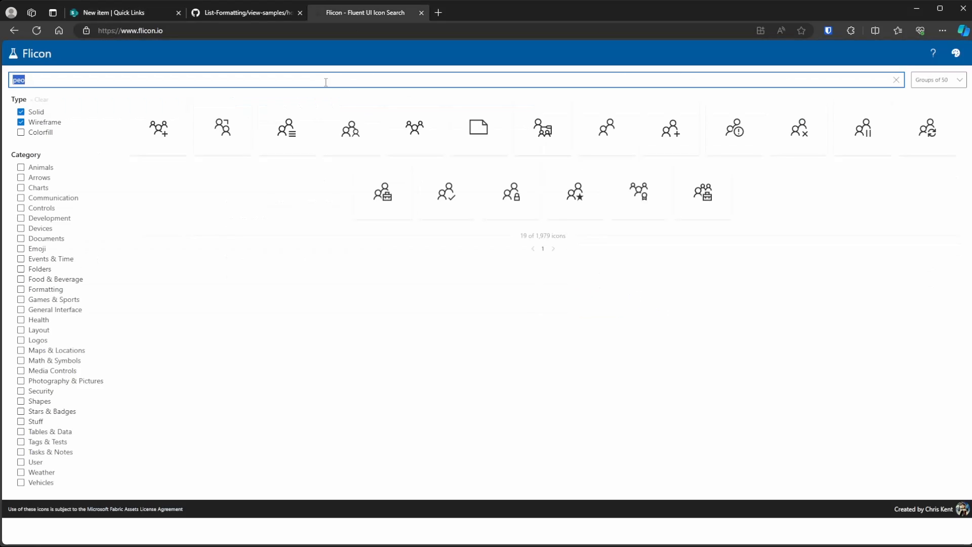
pyautogui.write('it')
pyautogui.press('BackSpace')
pyautogui.press('BackSpace')
pyautogui.write('tech')
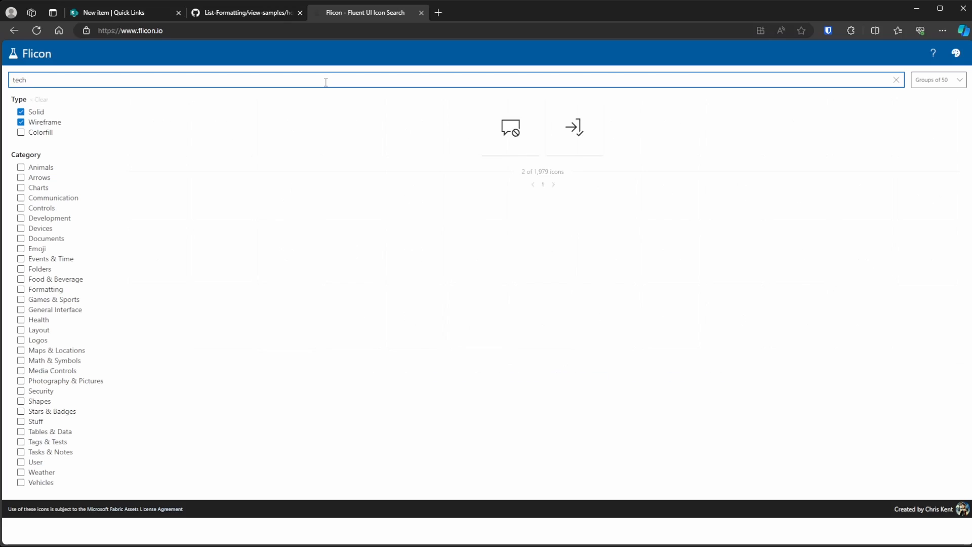
pyautogui.press('BackSpace')
pyautogui.press('BackSpace')
pyautogui.press('BackSpace')
pyautogui.press('BackSpace')
pyautogui.write('nerd')
pyautogui.press('BackSpace')
pyautogui.press('BackSpace')
pyautogui.press('BackSpace')
pyautogui.press('BackSpace')
# - Search for "c" within the General Interface category and copy the name of the ReopenPages icon
pyautogui.write('c')
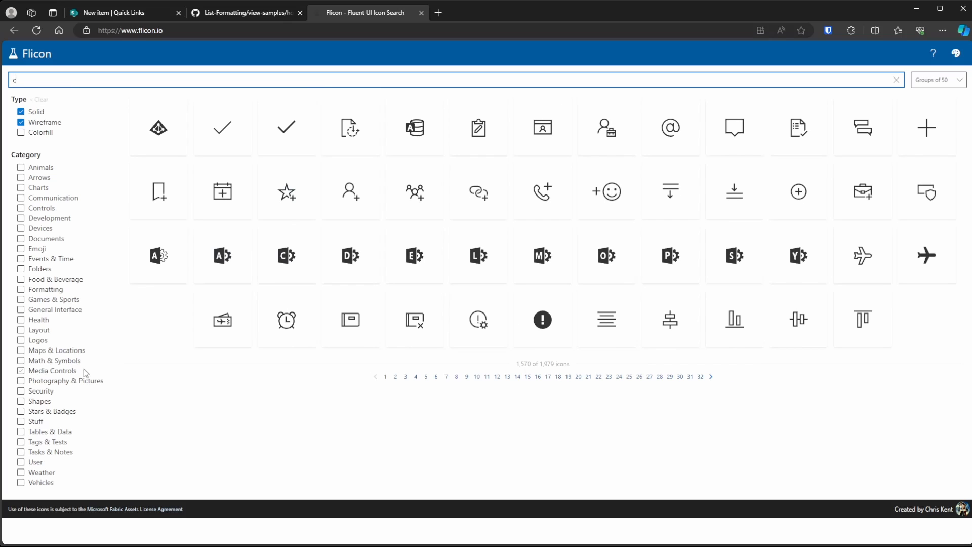
pyautogui.click(22, 310)
pyautogui.moveTo(799, 319)
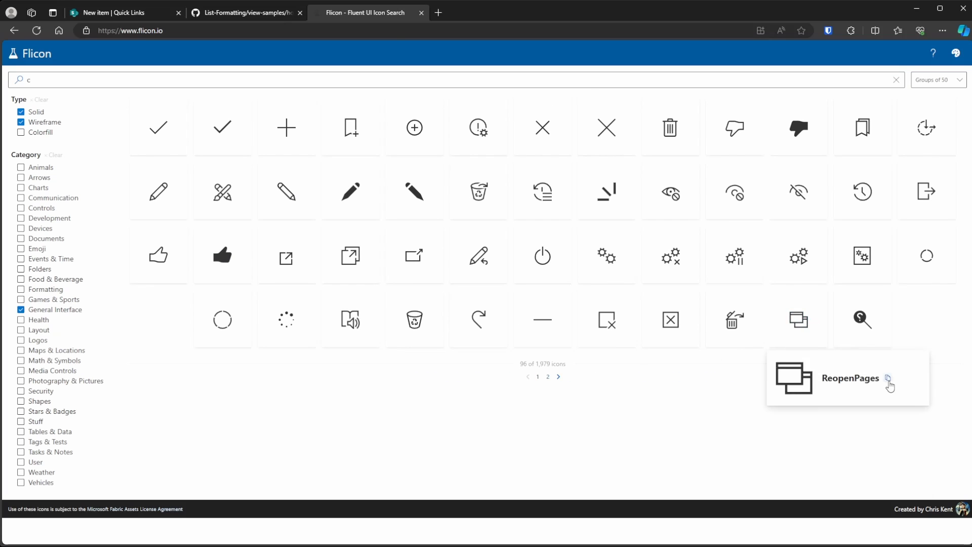
pyautogui.click(888, 380)
# - Return to the IT item, set its Icon to ReopenPages and save it
pyautogui.click(141, 13)
pyautogui.hotkey('ctrl', 'v')
pyautogui.click(597, 299)
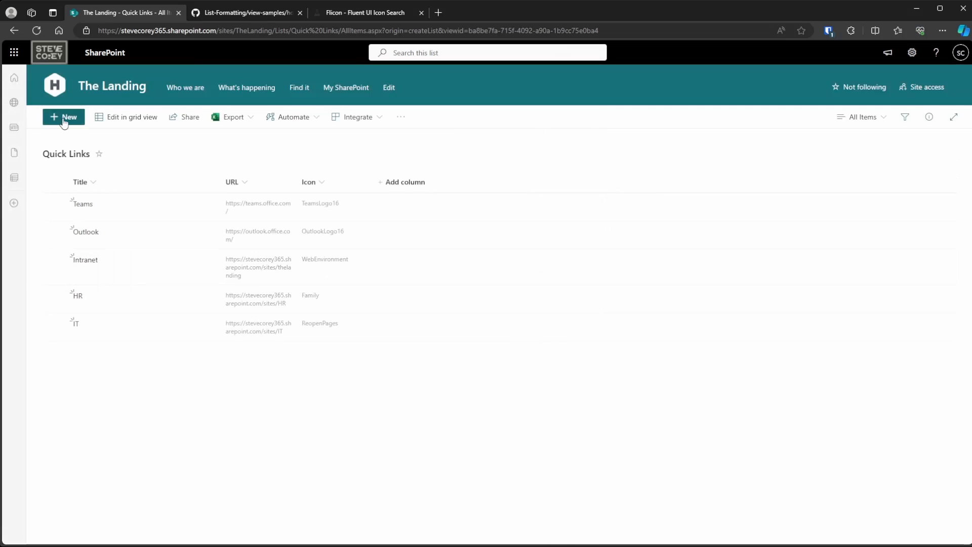
pyautogui.click(64, 121)
pyautogui.write('Website')
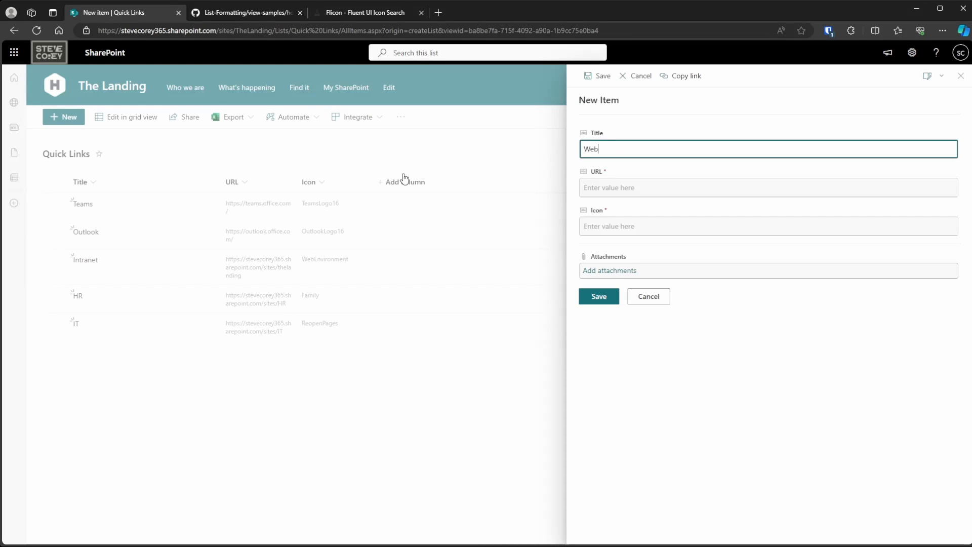
pyautogui.press('Tab')
pyautogui.write('https://www.cont')
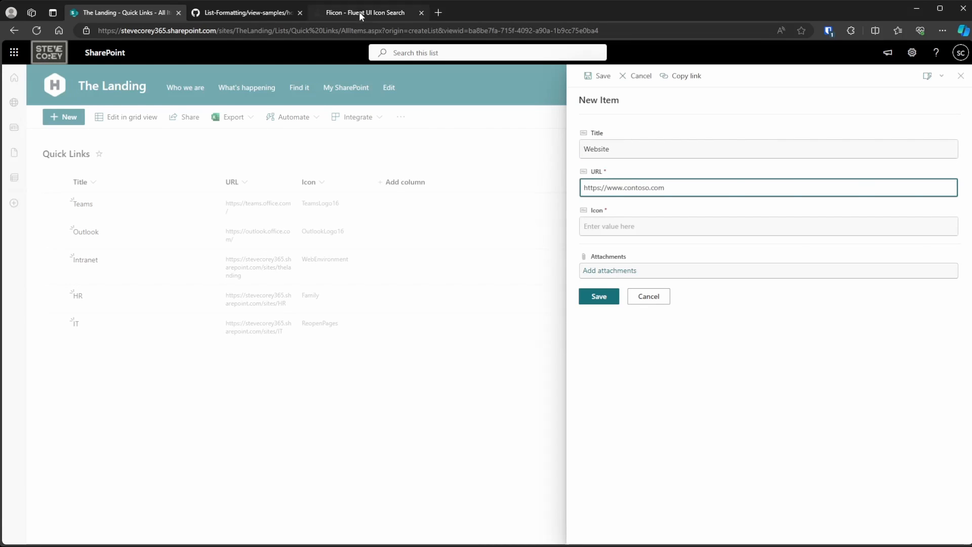
# - Copy the WebEnvironment icon name from Flicon into the Website item's Icon field and save the item
pyautogui.click(359, 12)
pyautogui.moveTo(735, 133)
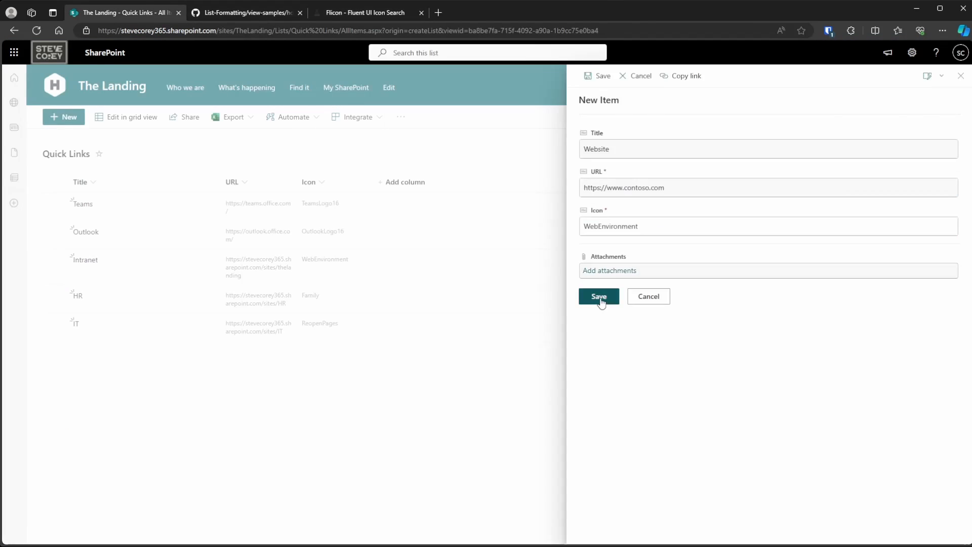
pyautogui.click(594, 295)
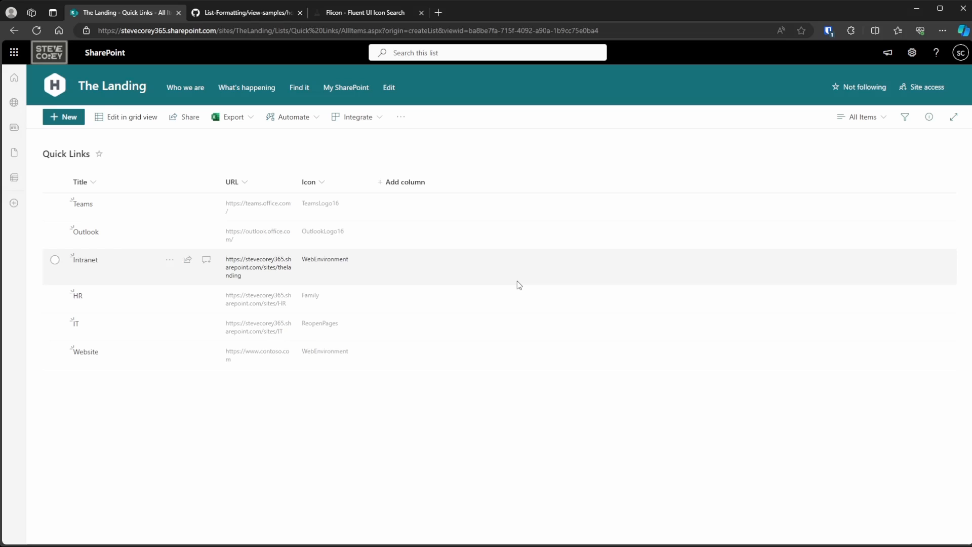
# - Create a new public view named Quick Links, shown as a list
pyautogui.click(863, 117)
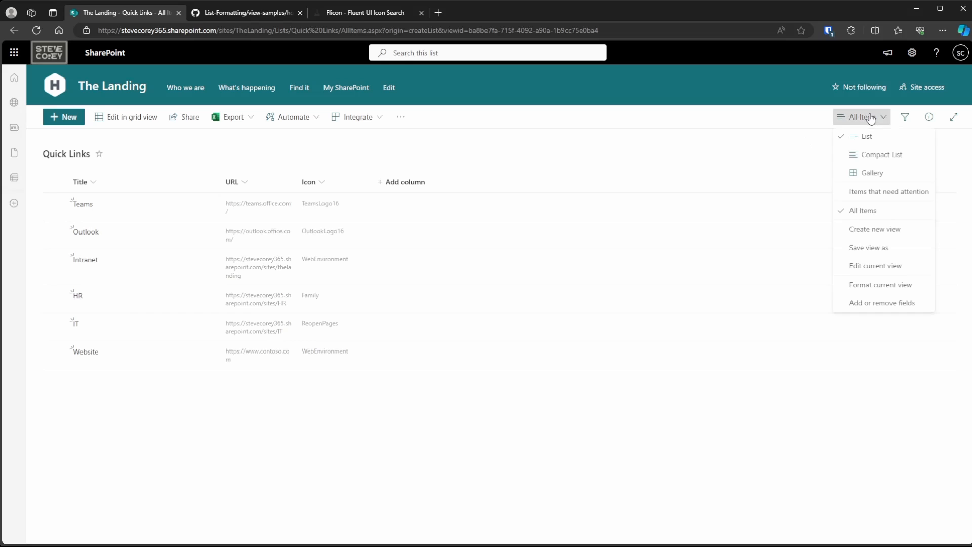
pyautogui.click(875, 237)
pyautogui.write('Q')
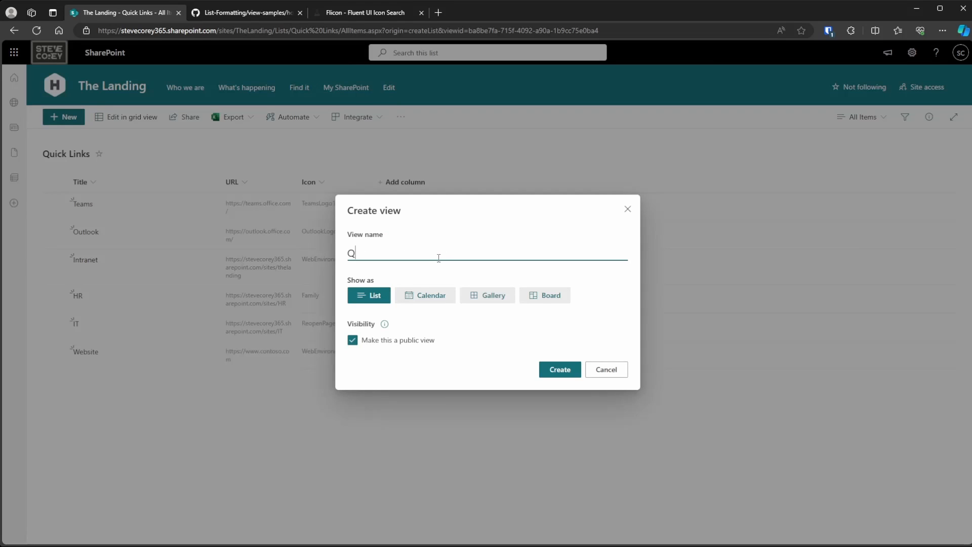
pyautogui.write('uick Links')
pyautogui.click(385, 302)
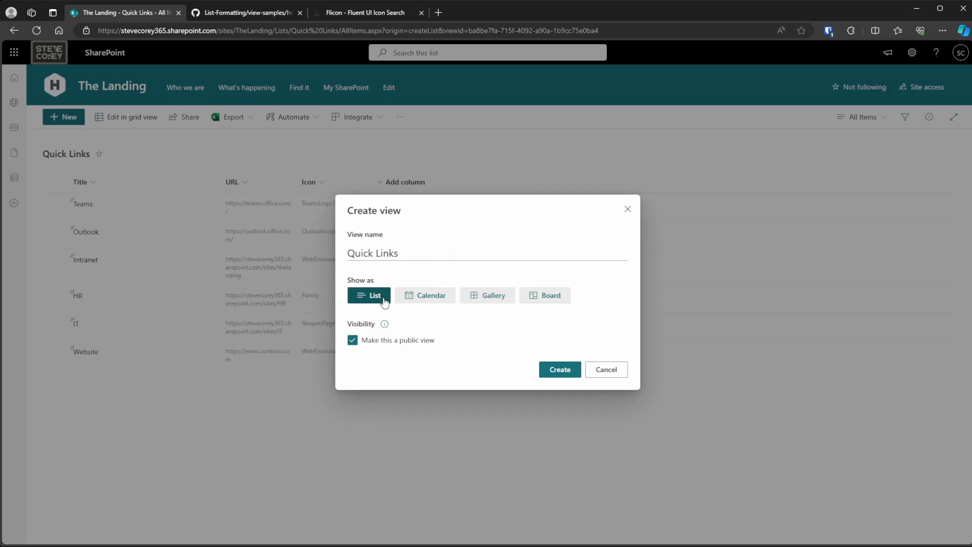
pyautogui.click(561, 370)
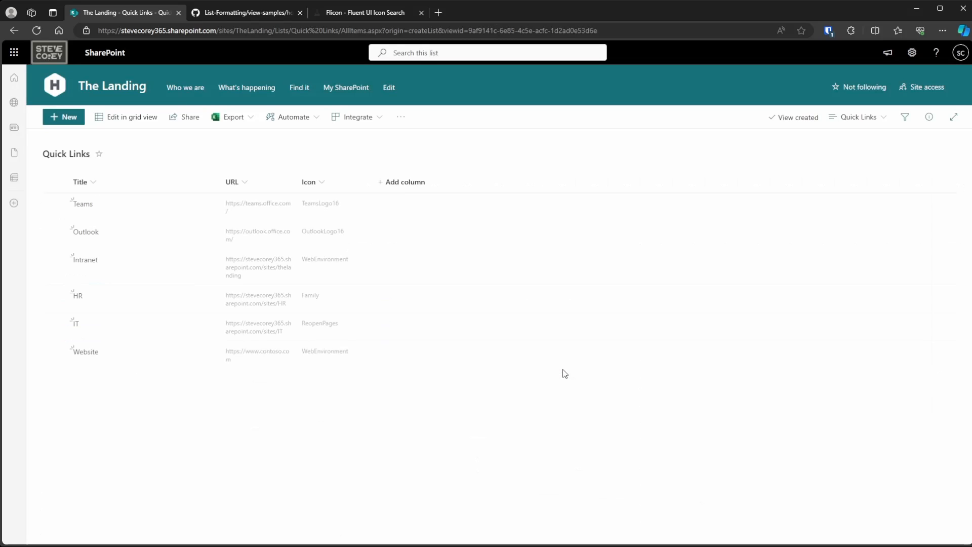
# - Open the Quick Links view's advanced formatting, then switch to GitHub and copy the raw contents of honeycomb-link.json
pyautogui.click(861, 119)
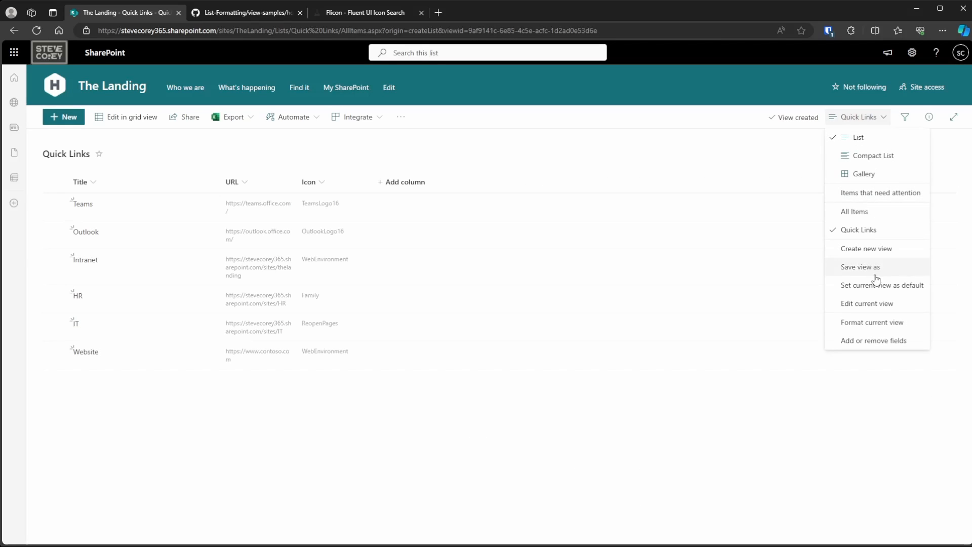
pyautogui.click(862, 322)
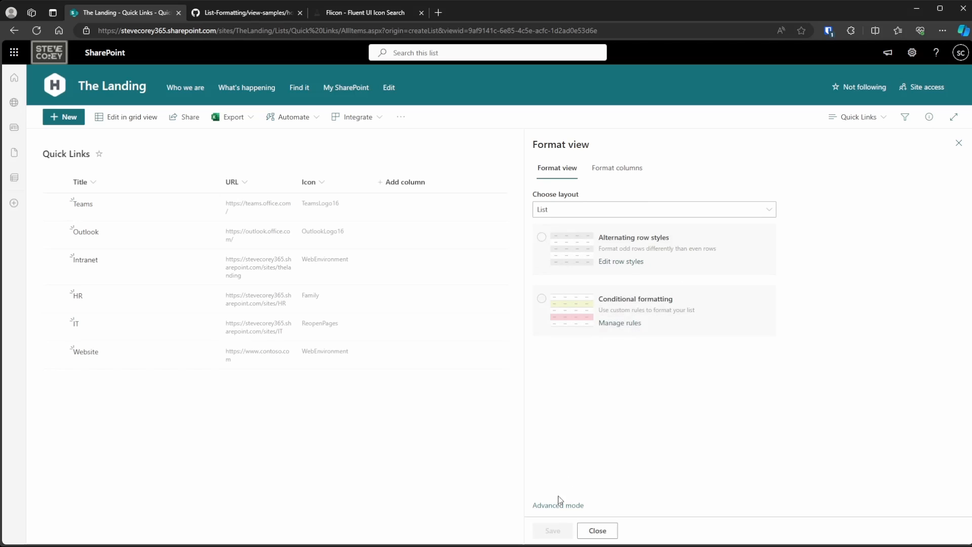
pyautogui.click(264, 15)
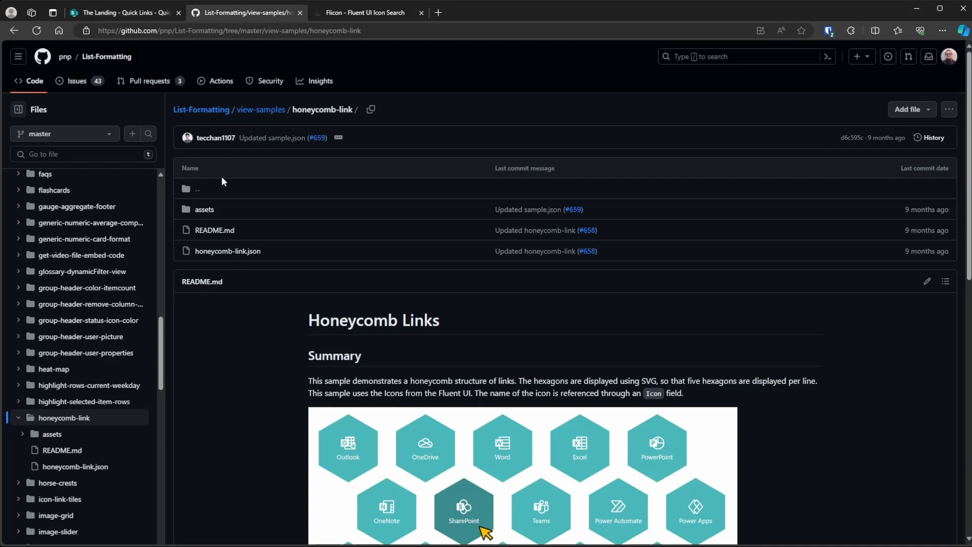
pyautogui.click(234, 252)
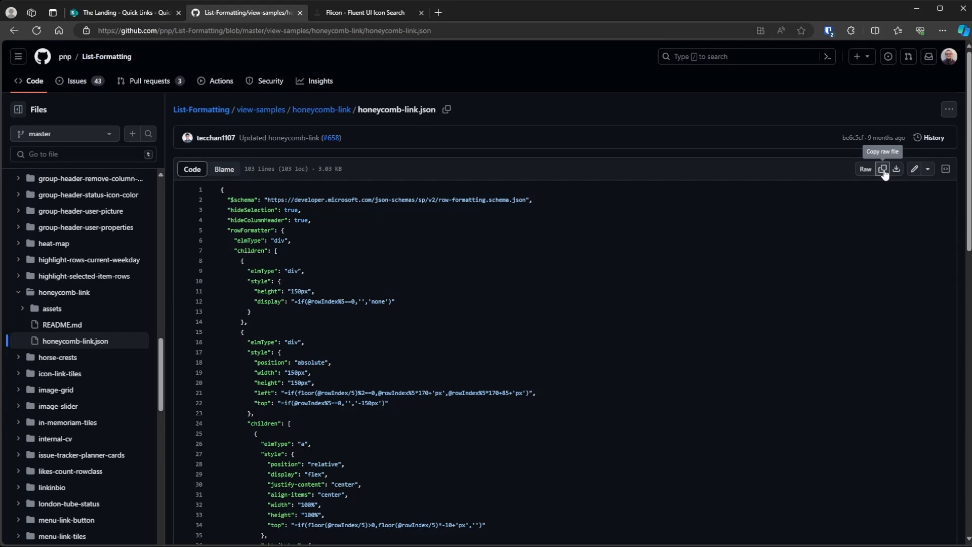
# - Return to the SharePoint list, replace the view's formatting JSON with the copied honeycomb code, preview it, save it and close the formatting
pyautogui.hotkey('ctrl', 'shift', 'Tab')
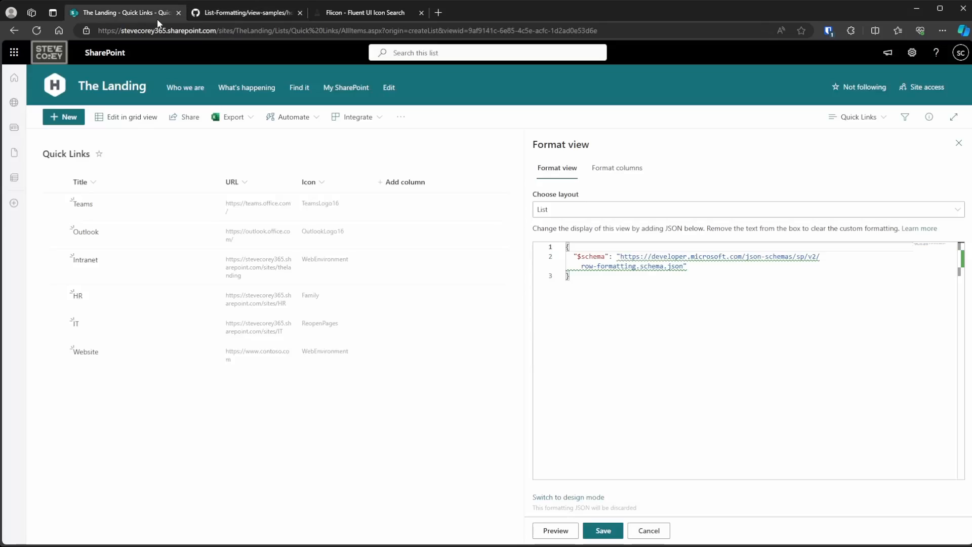
pyautogui.hotkey('ctrl', 'a')
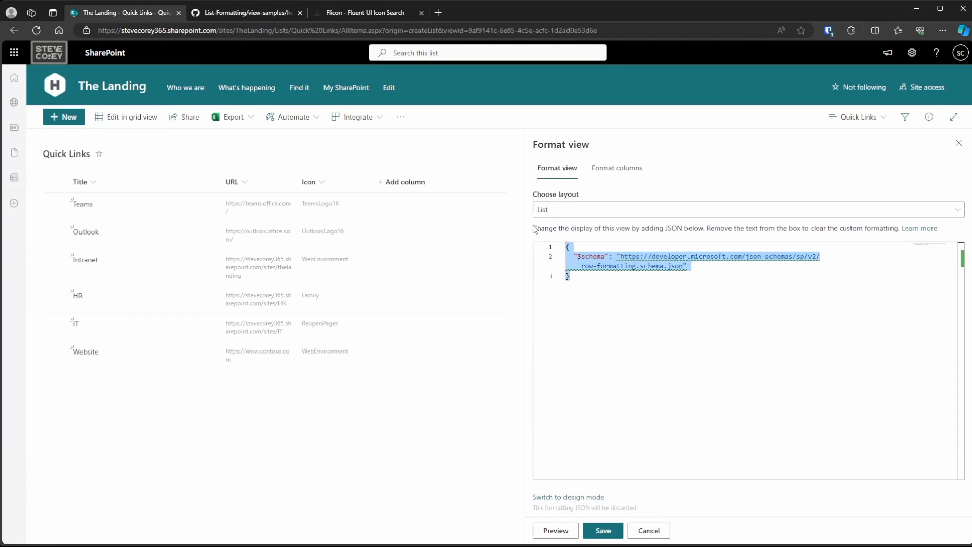
pyautogui.press('Delete')
pyautogui.hotkey('ctrl', 'v')
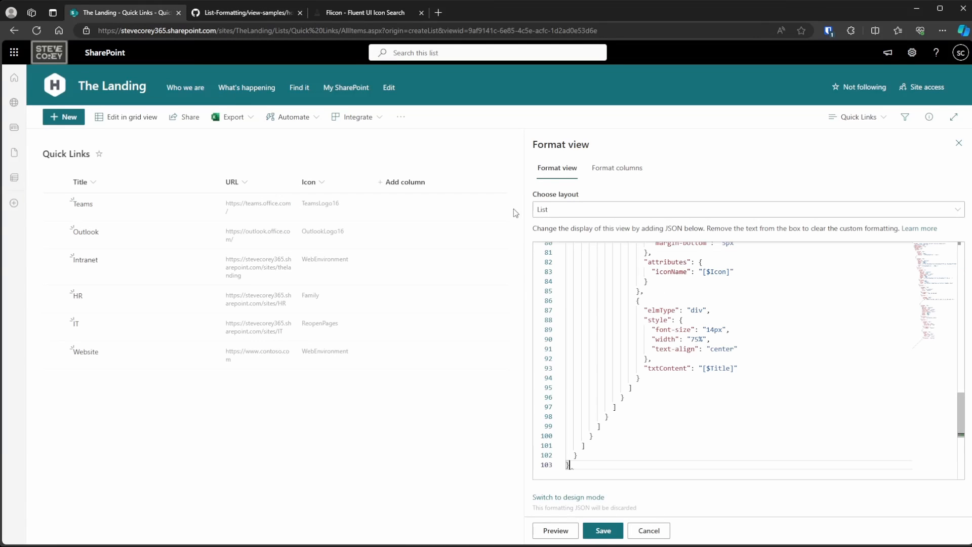
pyautogui.click(570, 532)
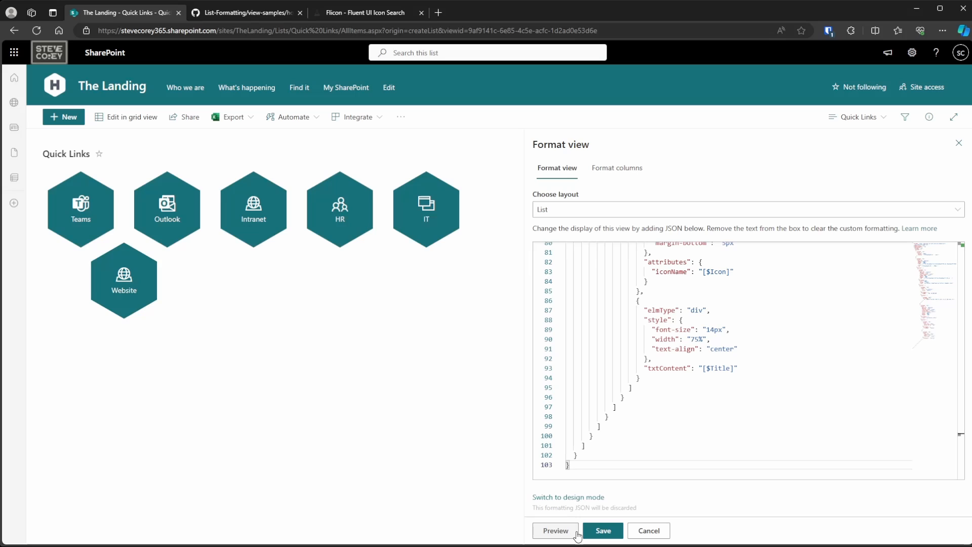
pyautogui.click(604, 533)
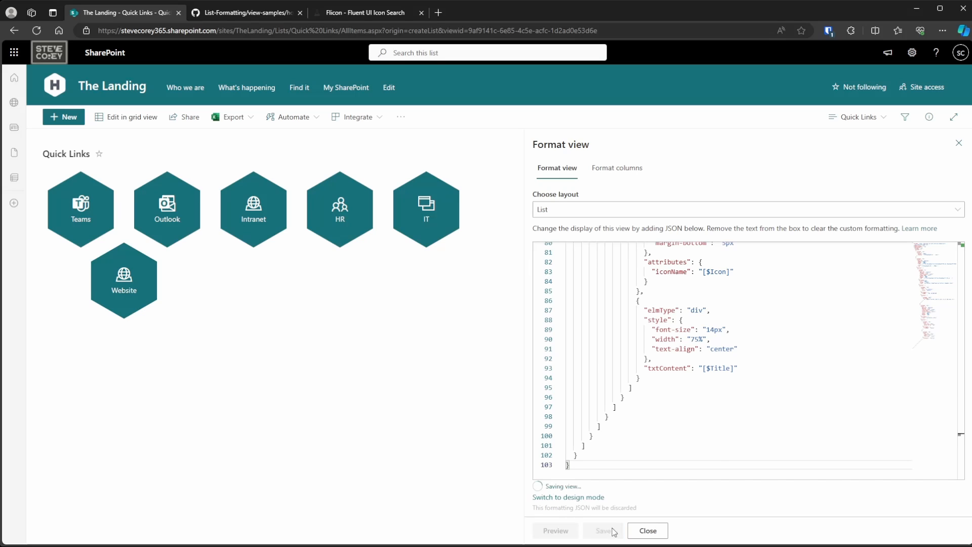
pyautogui.click(959, 143)
# - Switch the list to the All Items view and back to the Quick Links view
pyautogui.click(856, 117)
pyautogui.click(854, 213)
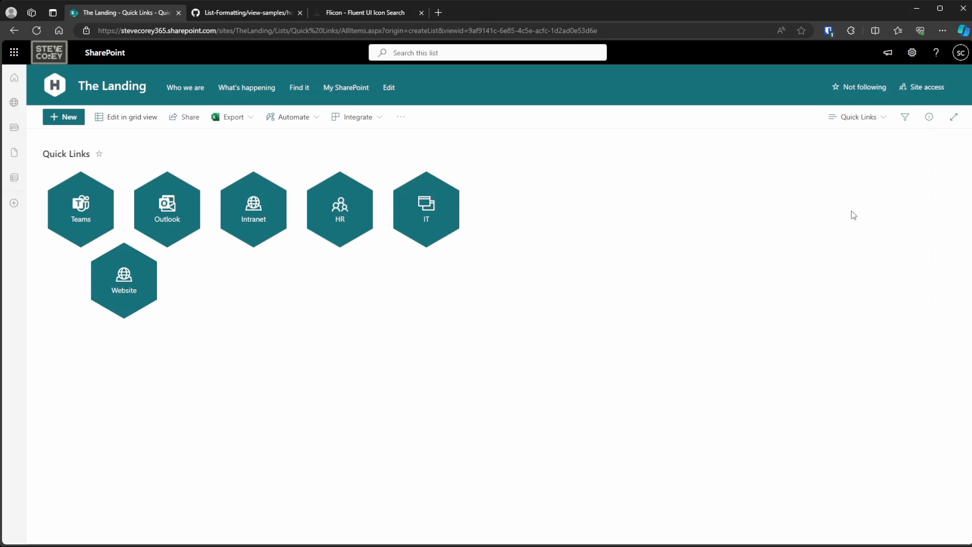
pyautogui.click(856, 117)
pyautogui.click(867, 230)
# - Edit The Landing home page and add a List web part between the hero and the news, showing the Quick Links list
pyautogui.click(126, 88)
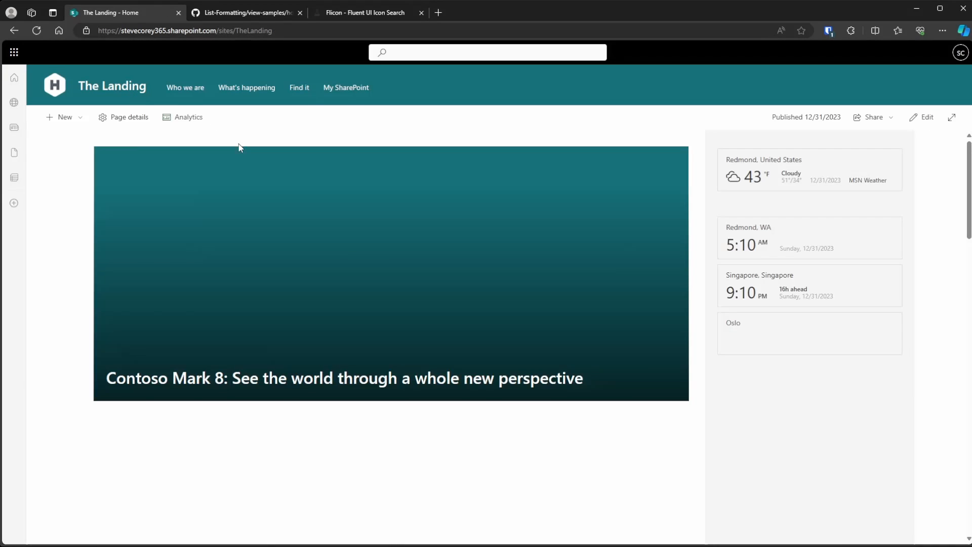
pyautogui.click(922, 116)
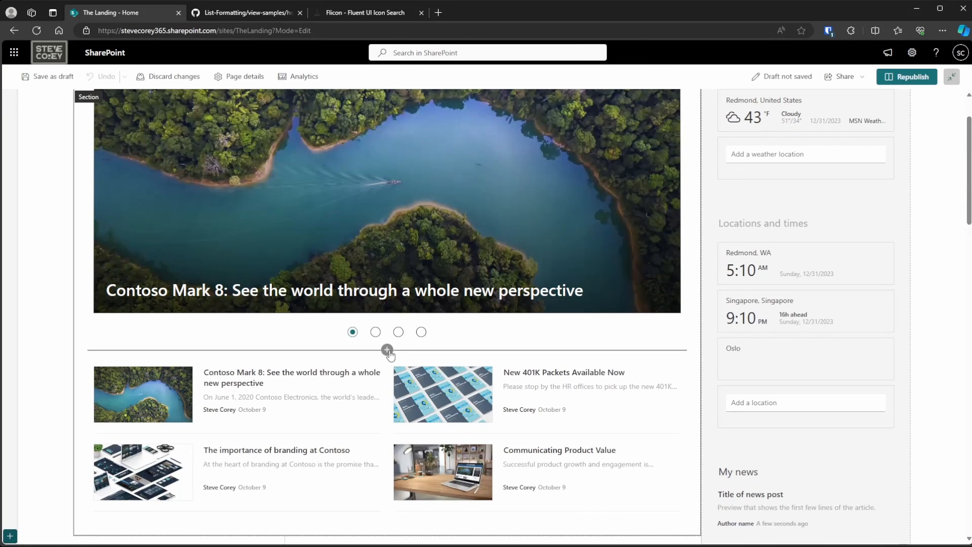
pyautogui.click(387, 350)
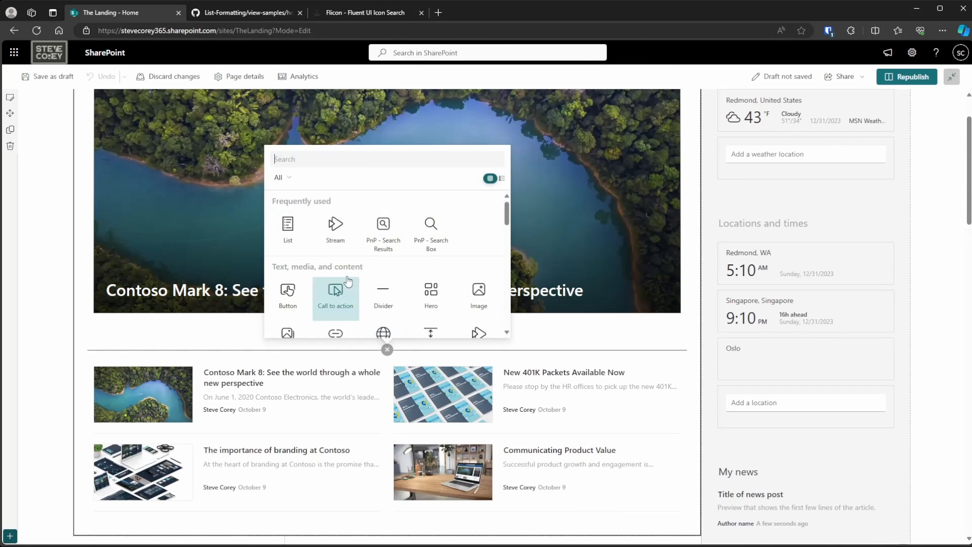
pyautogui.click(286, 230)
pyautogui.scroll(-3, 362, 307)
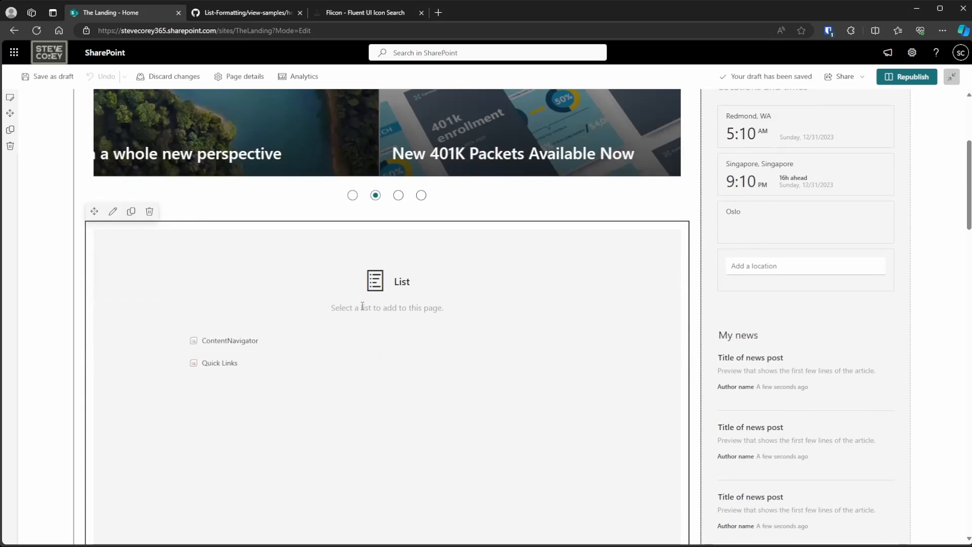
pyautogui.click(234, 363)
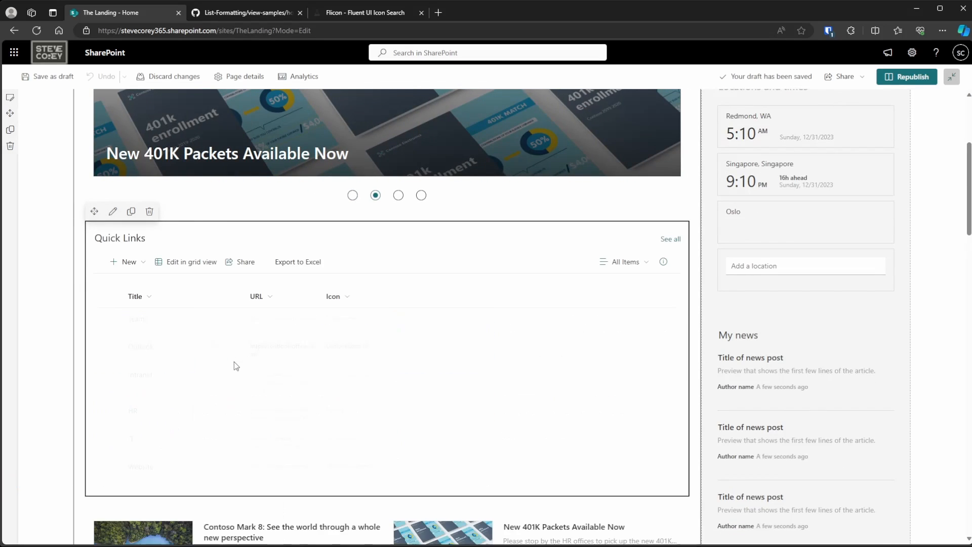
# - Set the List web part to the Quick Links view with its command bar and "See all" button hidden, and republish the page
pyautogui.click(113, 212)
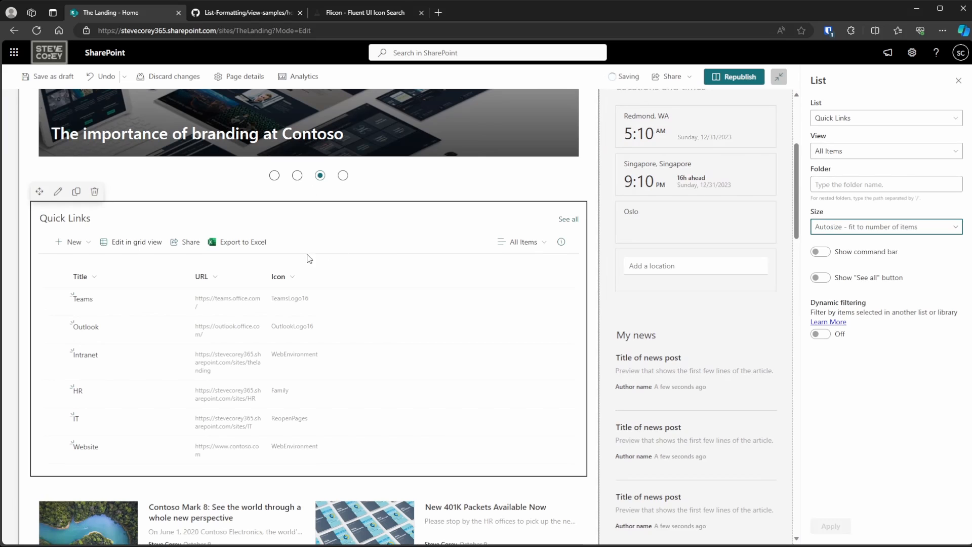
pyautogui.click(868, 152)
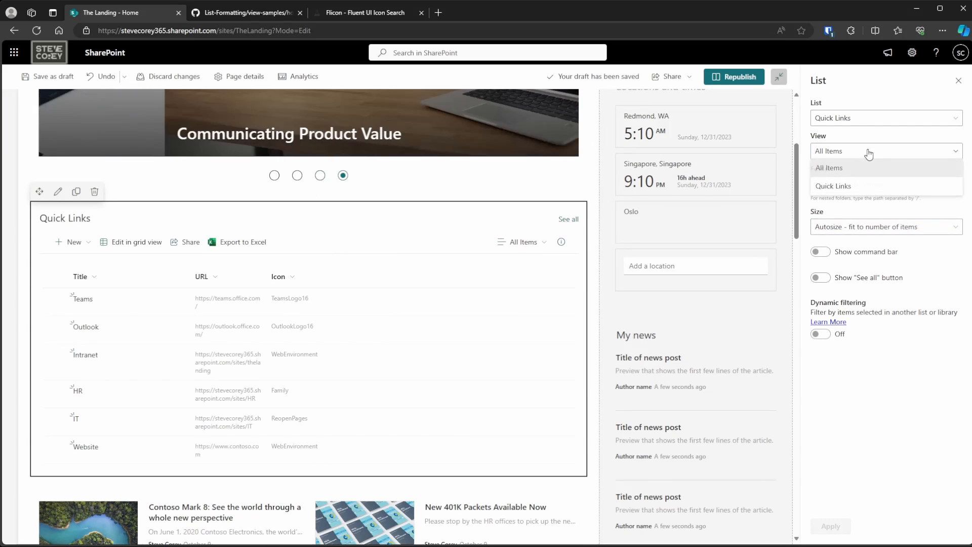
pyautogui.click(848, 189)
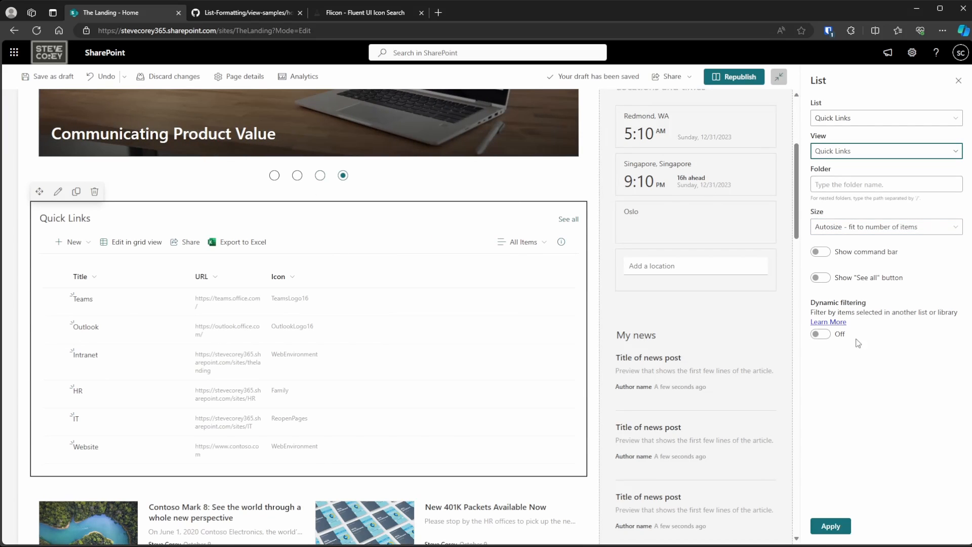
pyautogui.click(822, 253)
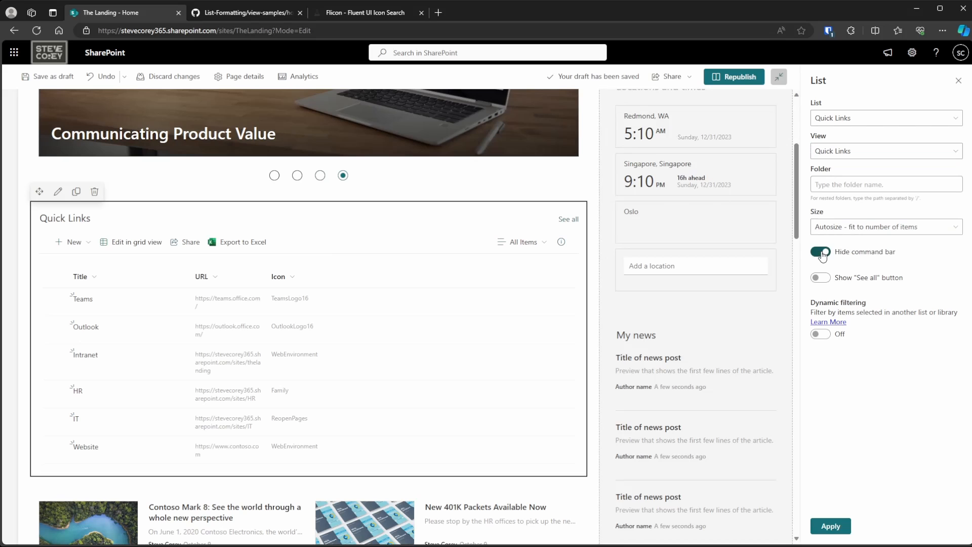
pyautogui.click(818, 279)
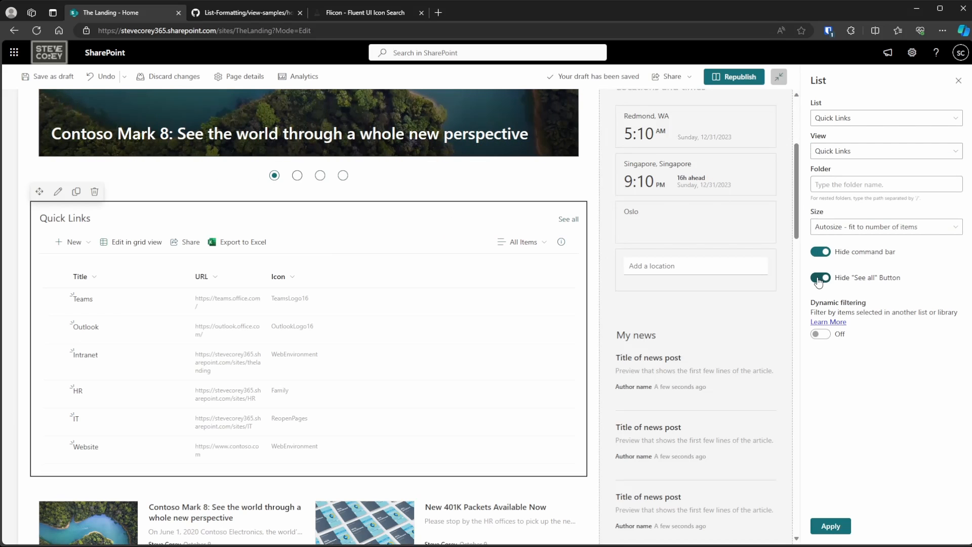
pyautogui.click(834, 529)
pyautogui.click(737, 78)
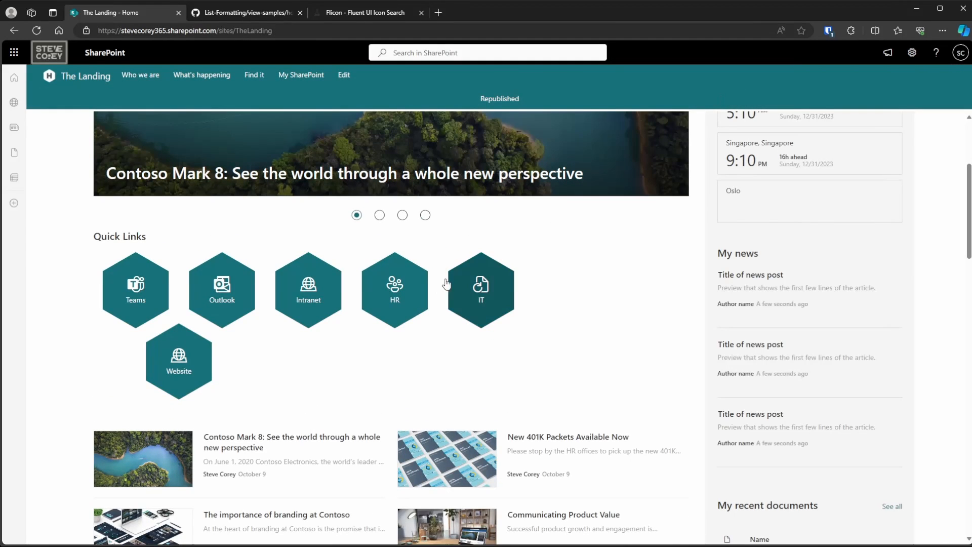
pyautogui.scroll(-3, 474, 291)
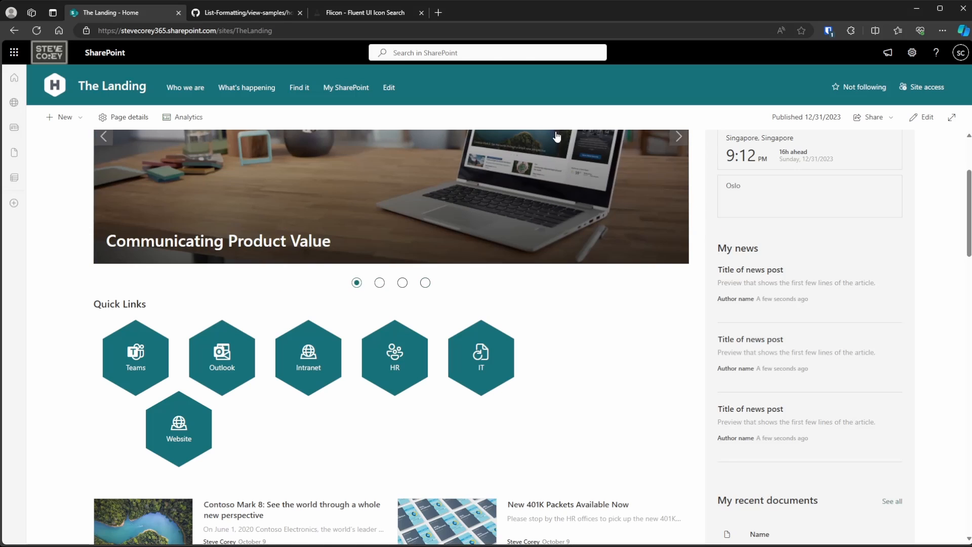
# - Switch to honeycomb-link.json on GitHub and examine the row-formatting schema reference and the opening settings of the code
pyautogui.click(243, 12)
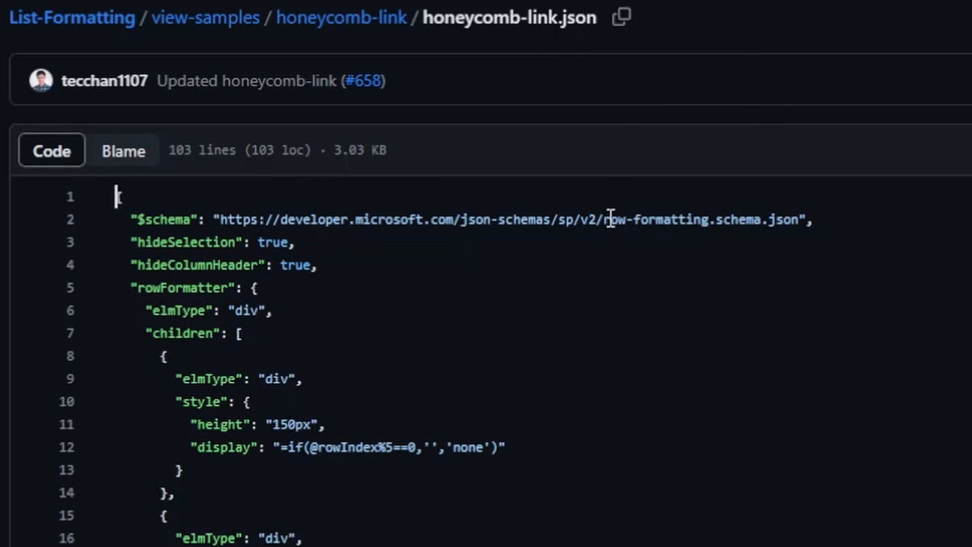
pyautogui.moveTo(604, 219); pyautogui.dragTo(710, 219)
pyautogui.click(813, 312)
pyautogui.scroll(-3, 658, 234)
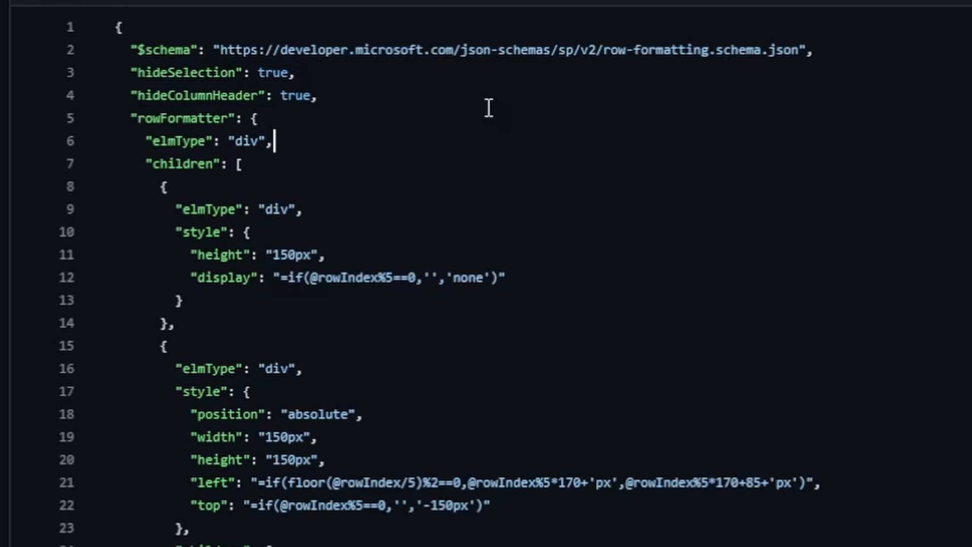
# - Examine the "left" expression on line 21, which positions each honeycomb tile from its row index
pyautogui.scroll(-3, 284, 165)
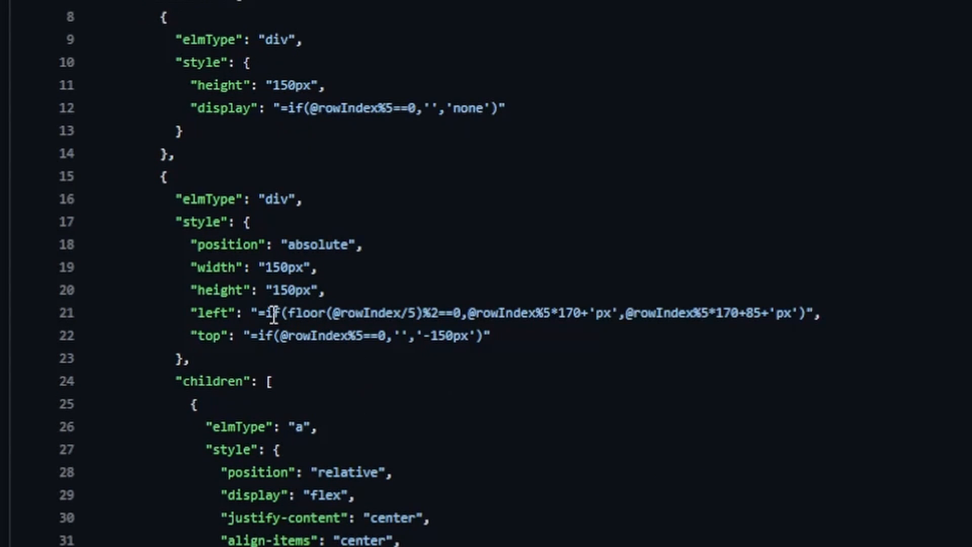
pyautogui.doubleClick(412, 312)
pyautogui.click(547, 312)
pyautogui.click(702, 313)
pyautogui.click(806, 361)
# - Examine the link element's style and attributes and the SVG path on line 55 that draws the hexagon
pyautogui.scroll(-5, 642, 394)
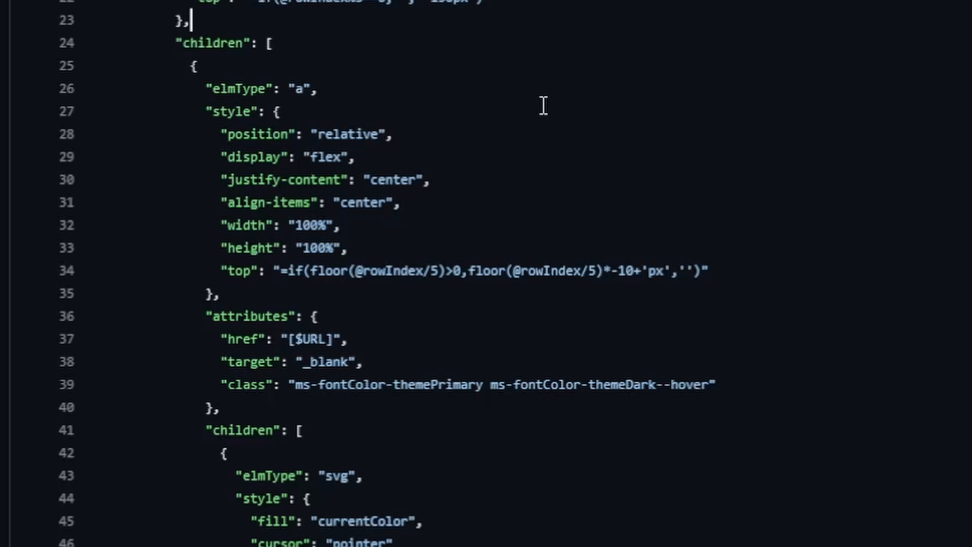
pyautogui.scroll(-5, 586, 256)
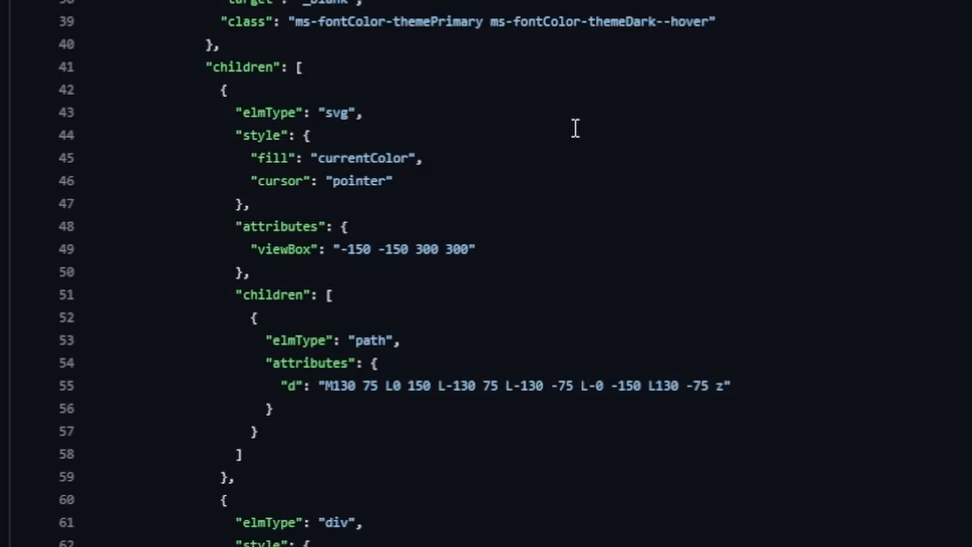
pyautogui.click(116, 12)
pyautogui.click(756, 384)
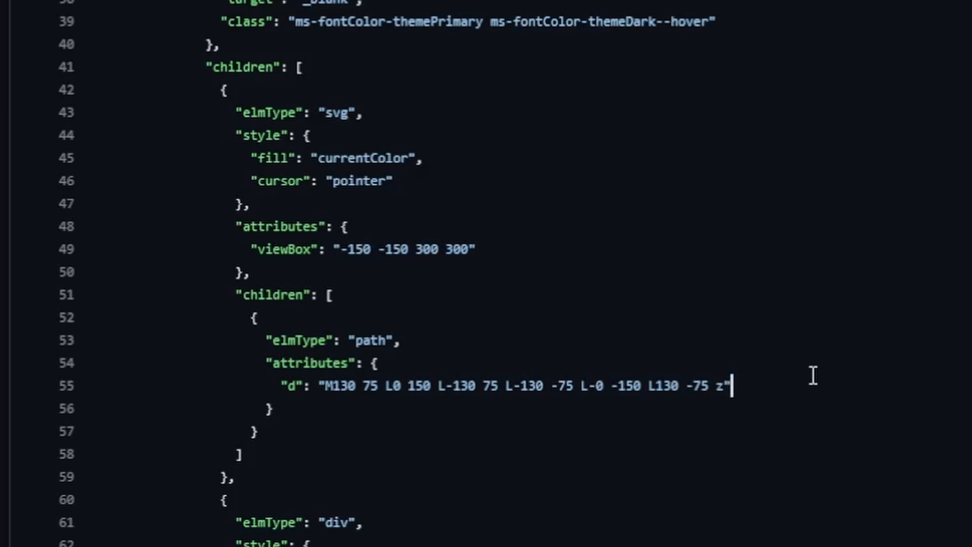